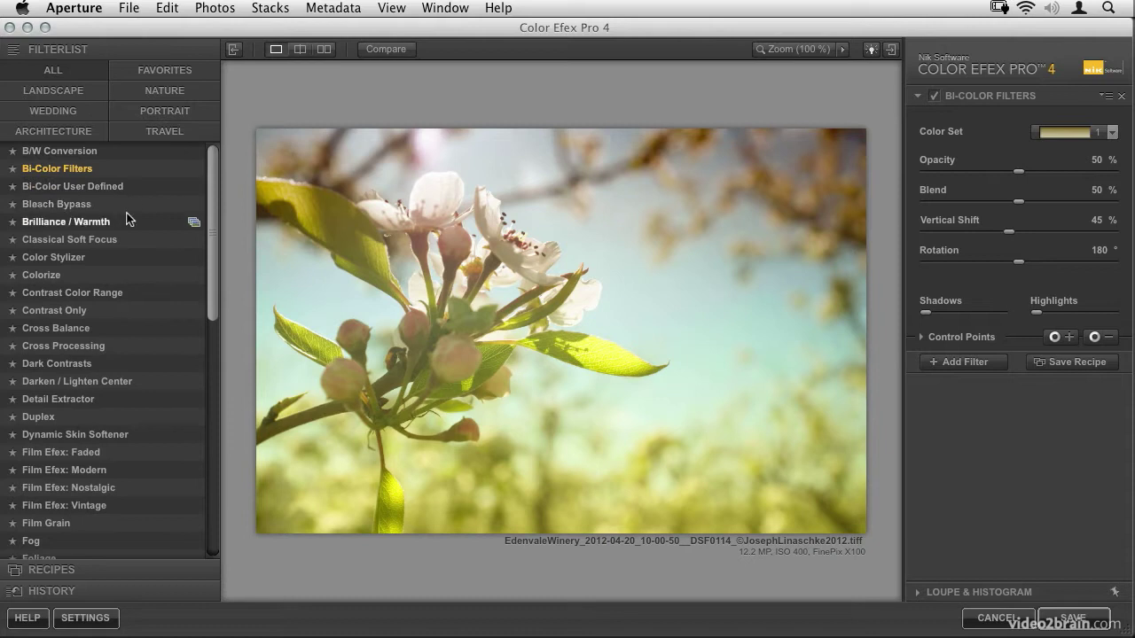
Try the Colorize and Film Efex: Modern filters on the blossom photo
{"action": "left_click", "coordinate": [149, 279]}
{"action": "left_click", "coordinate": [169, 329]}
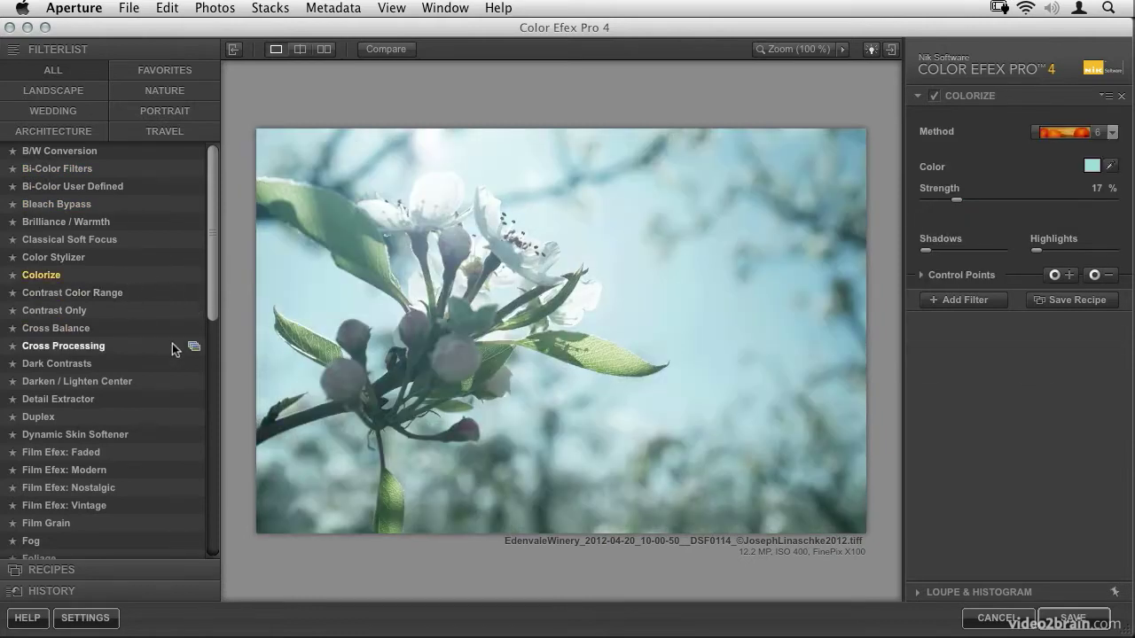
{"action": "left_click", "coordinate": [131, 472]}
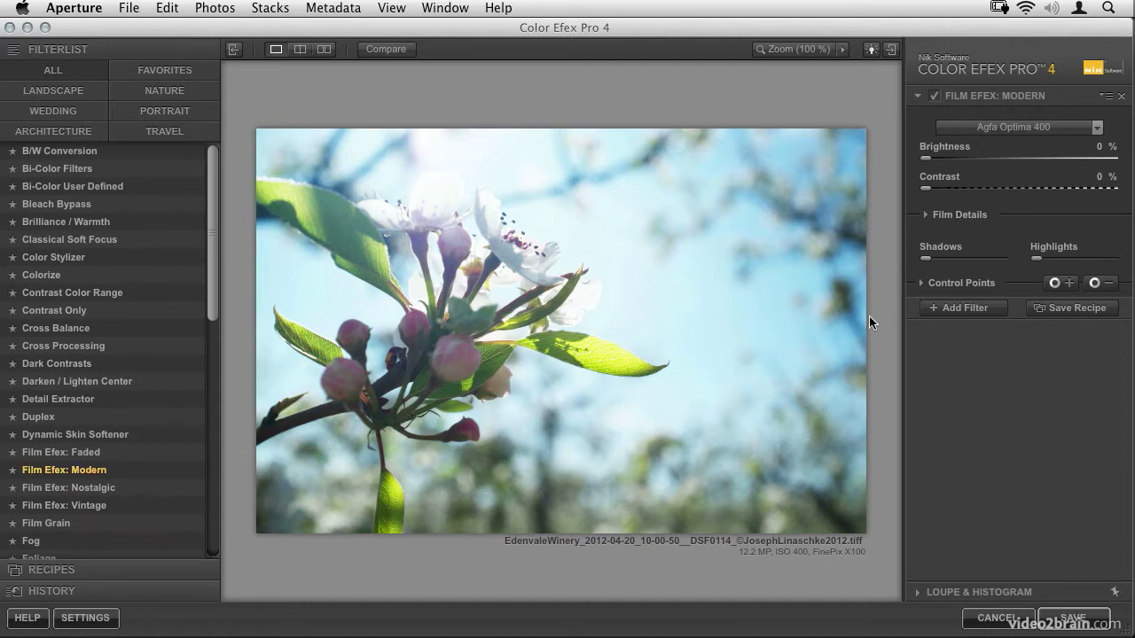
Try the Film Efex: Nostalgic filter with its presets, ending on 04 - Warm Turquoise, and return to the filter list
{"action": "left_click", "coordinate": [187, 487]}
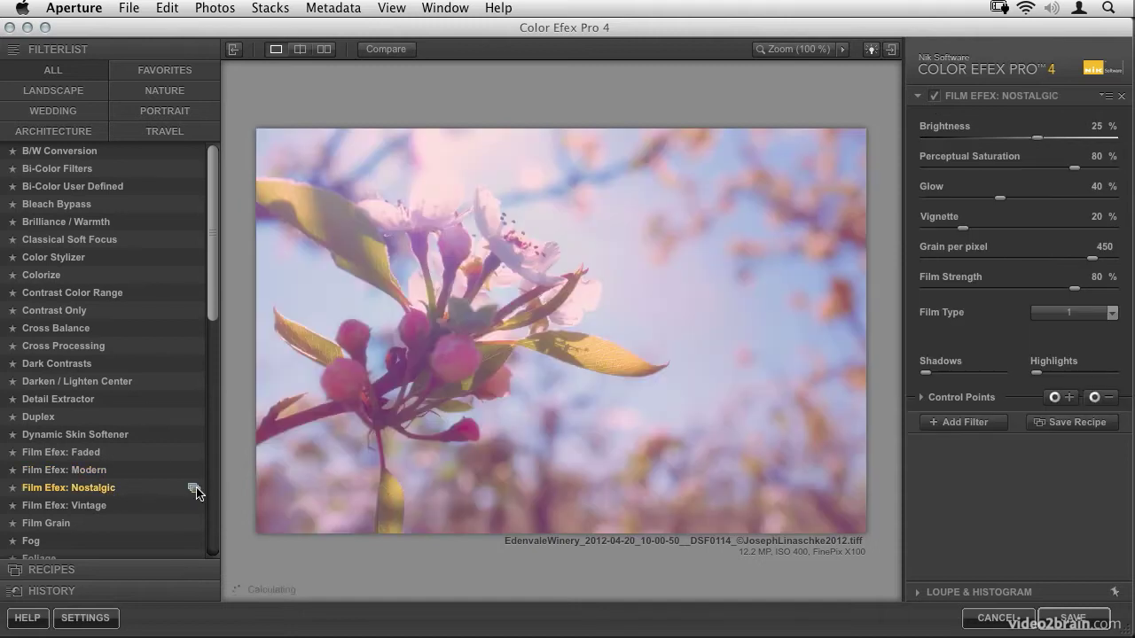
{"action": "left_click", "coordinate": [194, 487]}
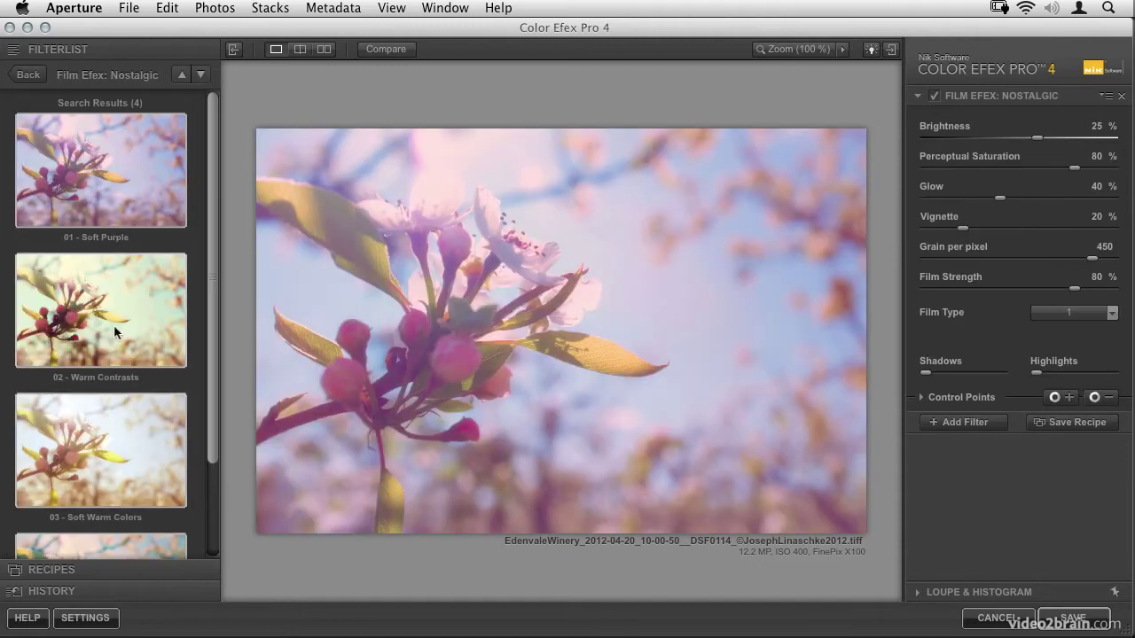
{"action": "left_click", "coordinate": [122, 342]}
{"action": "left_click", "coordinate": [144, 446]}
{"action": "left_click_drag", "start_coordinate": [215, 370], "coordinate": [144, 460]}
{"action": "left_click", "coordinate": [145, 460]}
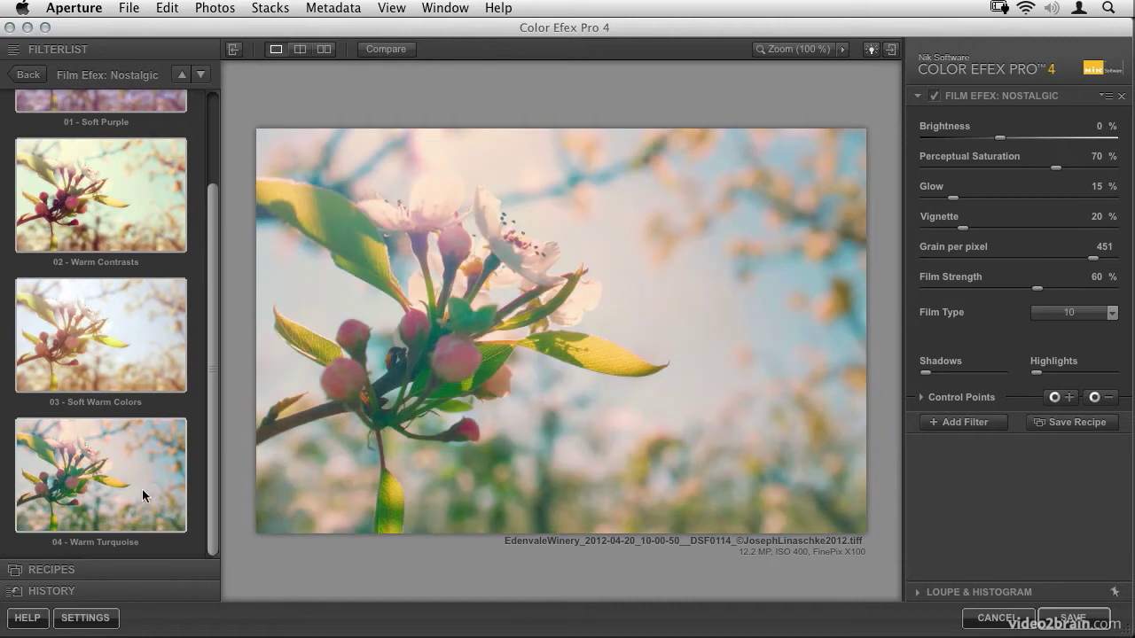
{"action": "scroll", "coordinate": [212, 368], "scroll_direction": "up", "scroll_amount": 5}
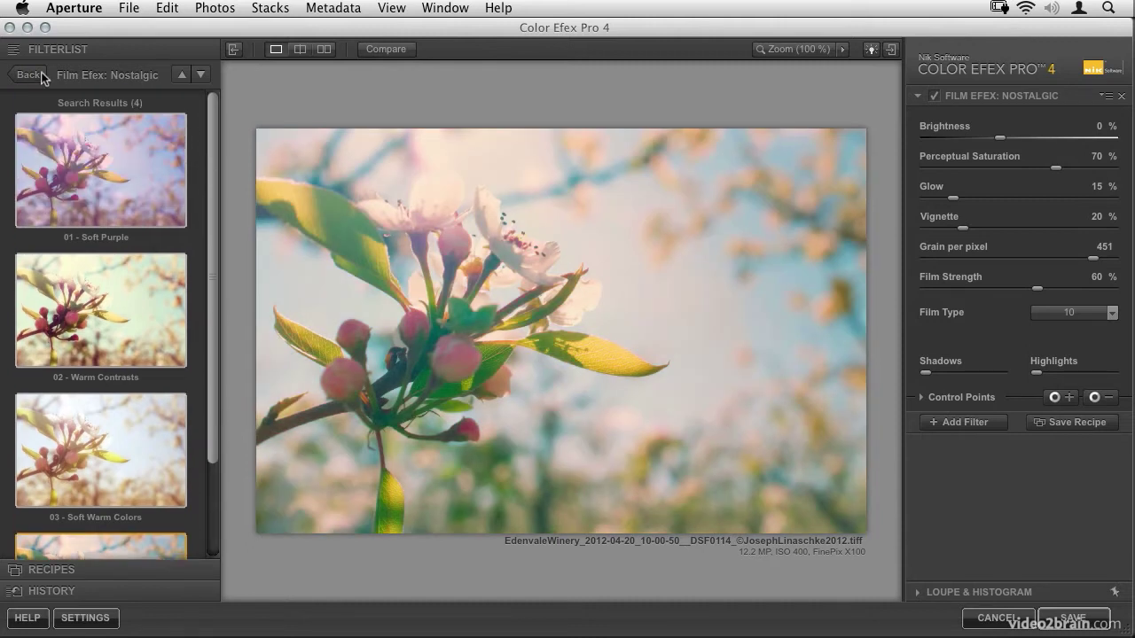
{"action": "left_click", "coordinate": [40, 75]}
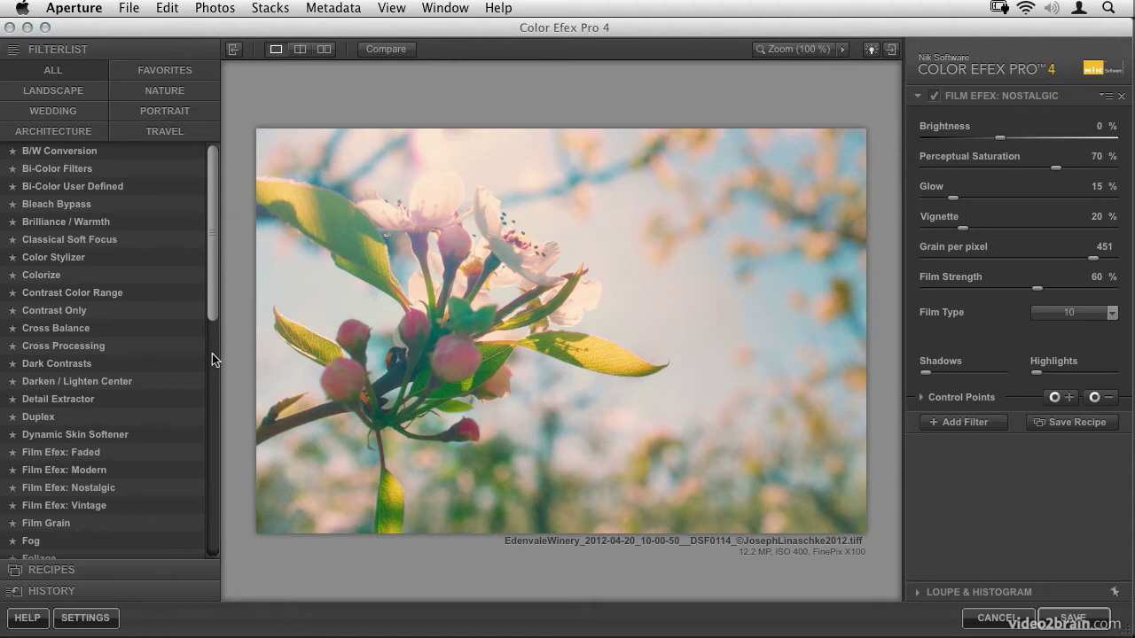
Try the Bi-Color Filters filter and preview its alternative color sets on the photo
{"action": "left_click", "coordinate": [130, 172]}
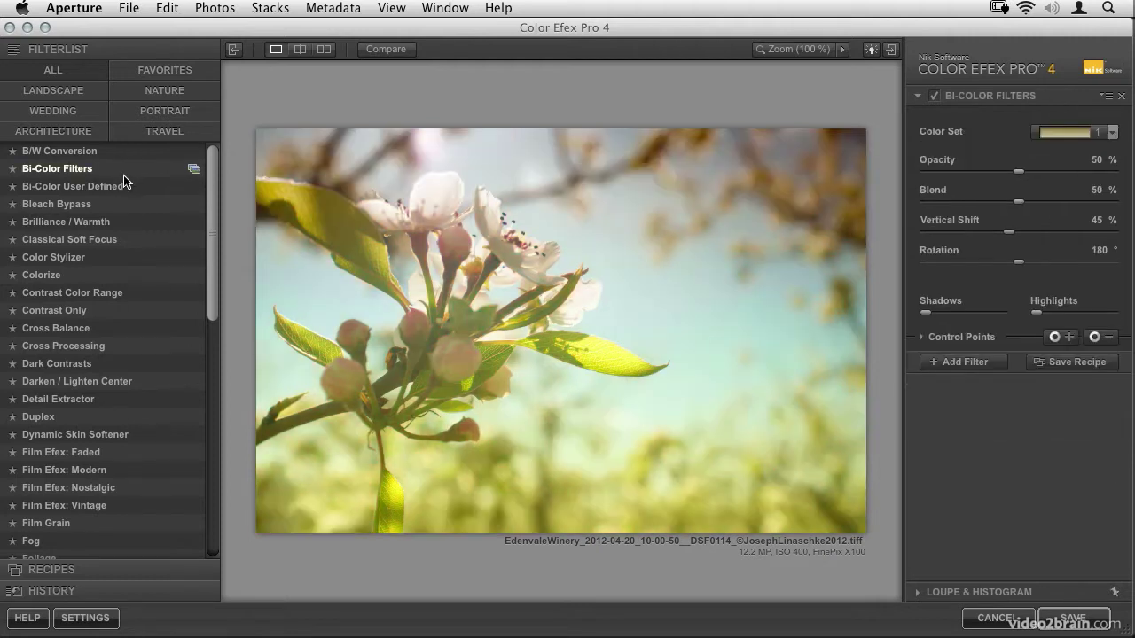
{"action": "left_click", "coordinate": [1111, 133]}
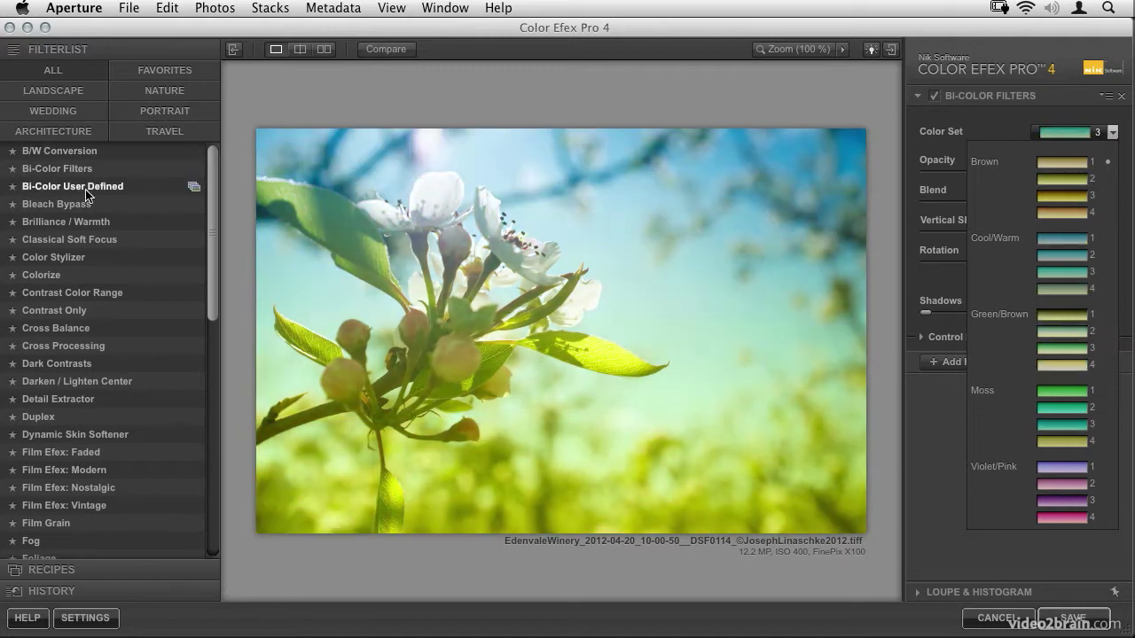
Apply the Bi-Color User Defined filter with its 01 - Blue/Tan preset
{"action": "left_click", "coordinate": [140, 190]}
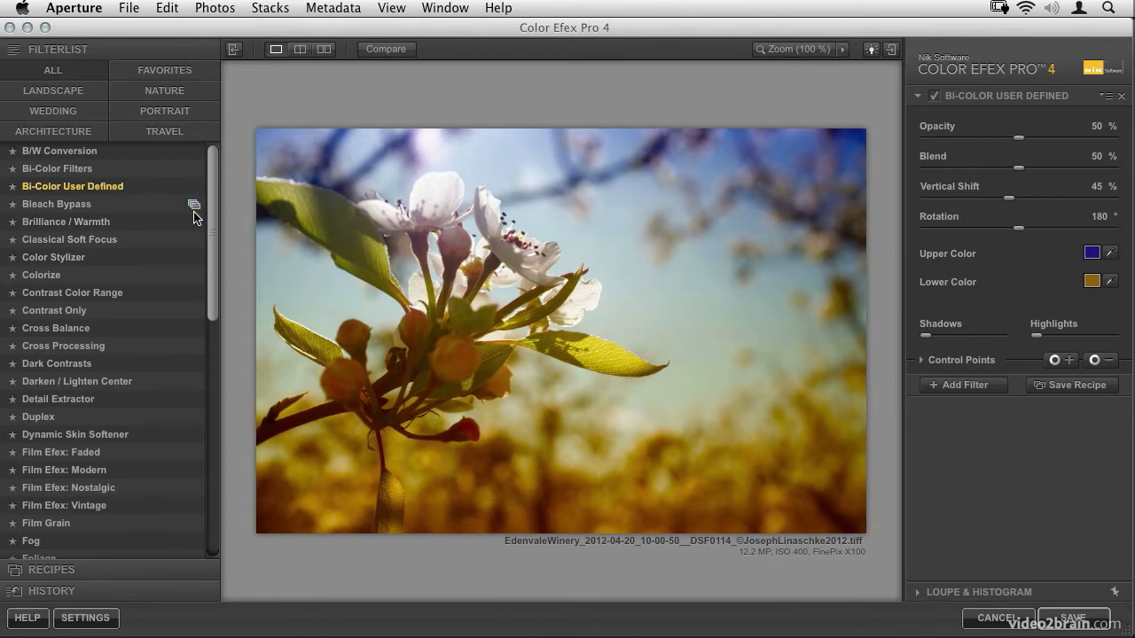
{"action": "left_click", "coordinate": [193, 188]}
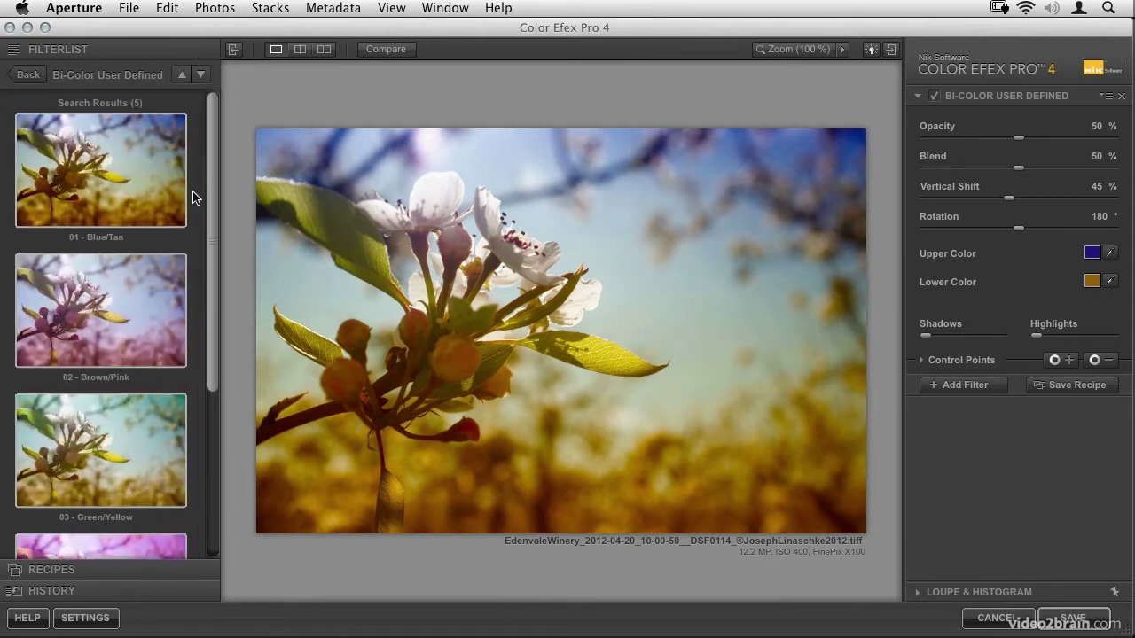
{"action": "left_click_drag", "start_coordinate": [209, 181], "coordinate": [202, 221]}
{"action": "scroll", "coordinate": [144, 197], "scroll_direction": "up", "scroll_amount": 3}
{"action": "left_click", "coordinate": [139, 212]}
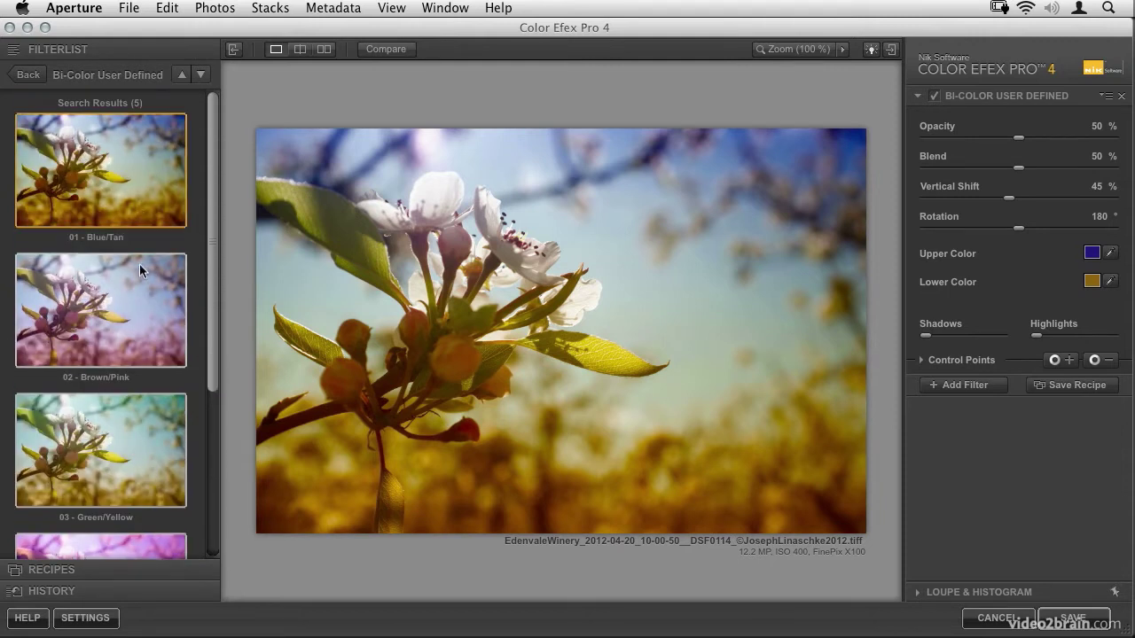
Compare Bi-Color User Defined presets such as Brown/Pink, Green/Yellow and Orange/Brown, ending back on 01 - Blue/Tan
{"action": "left_click", "coordinate": [151, 300]}
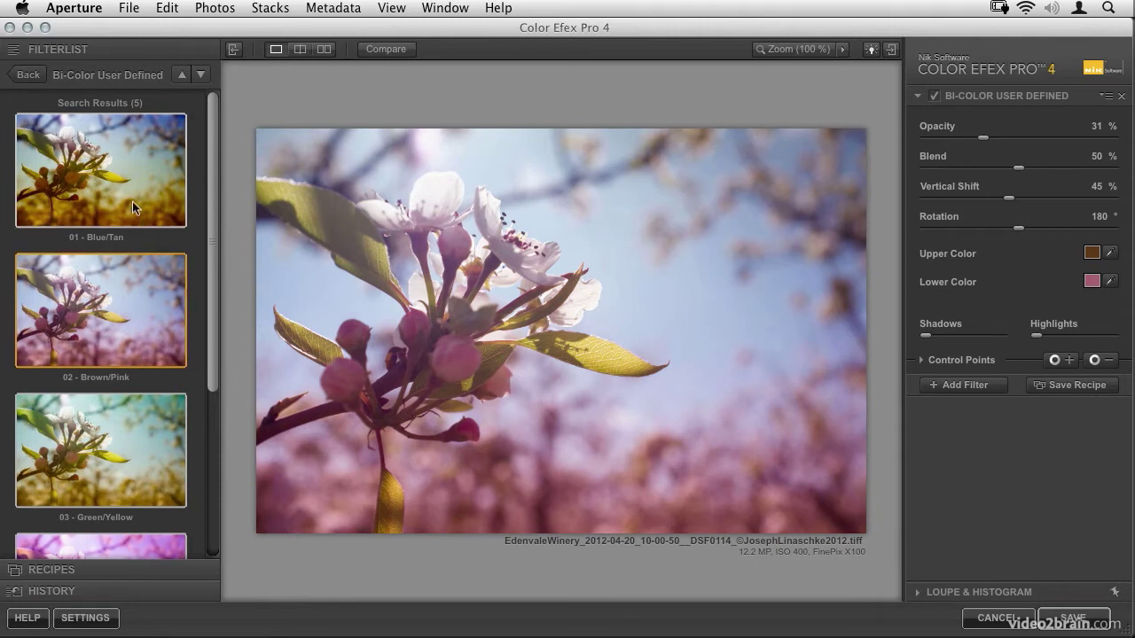
{"action": "left_click", "coordinate": [137, 204]}
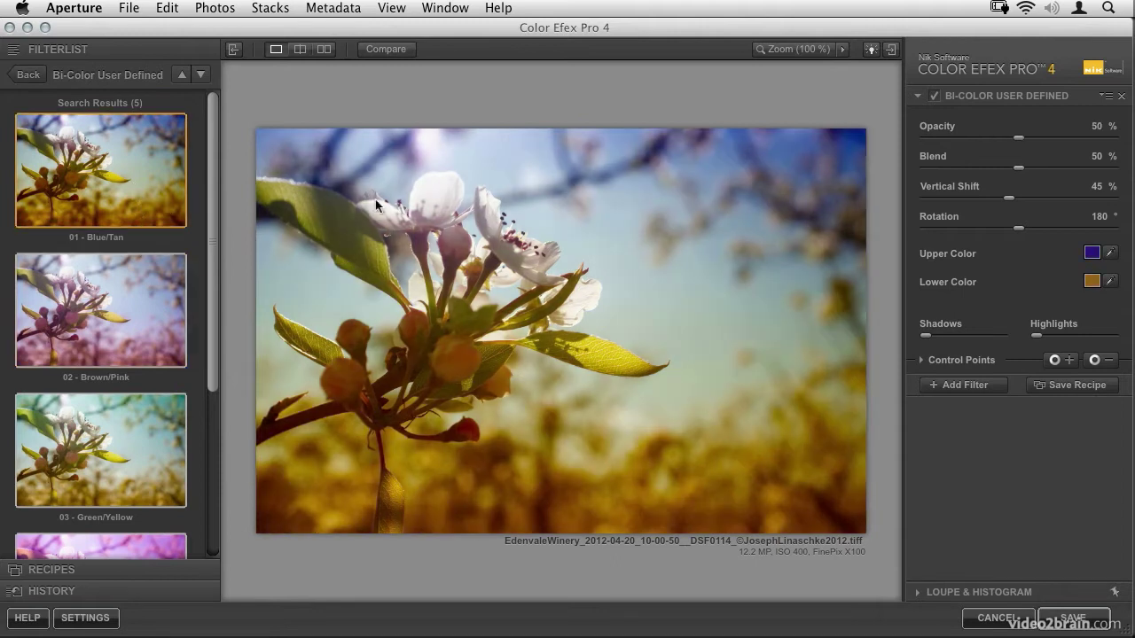
{"action": "left_click", "coordinate": [126, 296]}
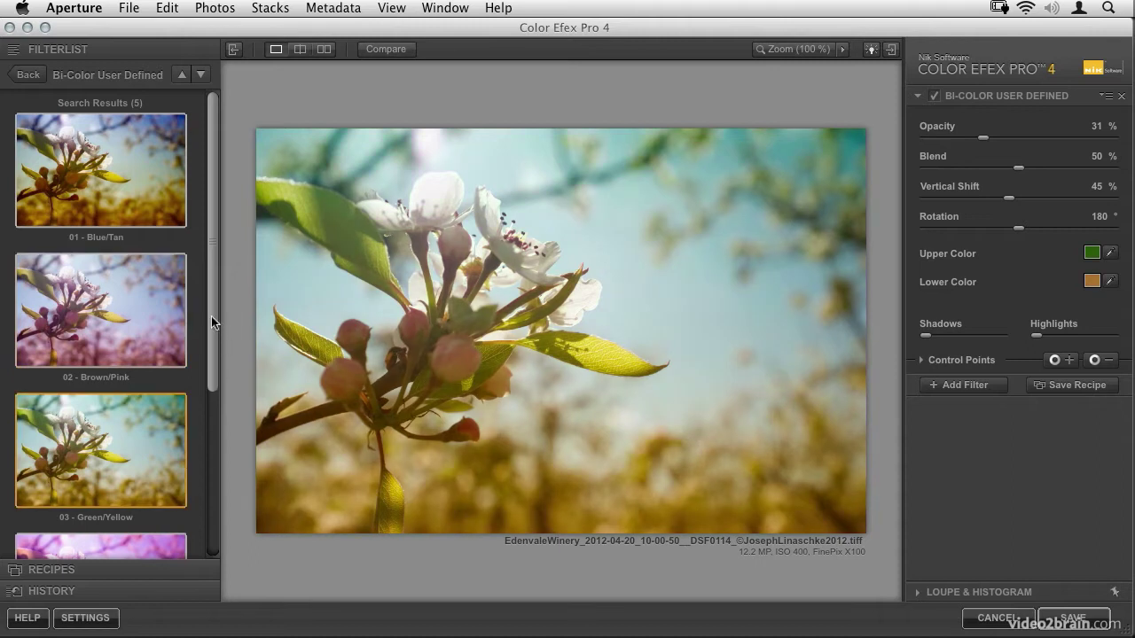
{"action": "left_click_drag", "start_coordinate": [211, 315], "coordinate": [222, 454]}
{"action": "left_click", "coordinate": [173, 514]}
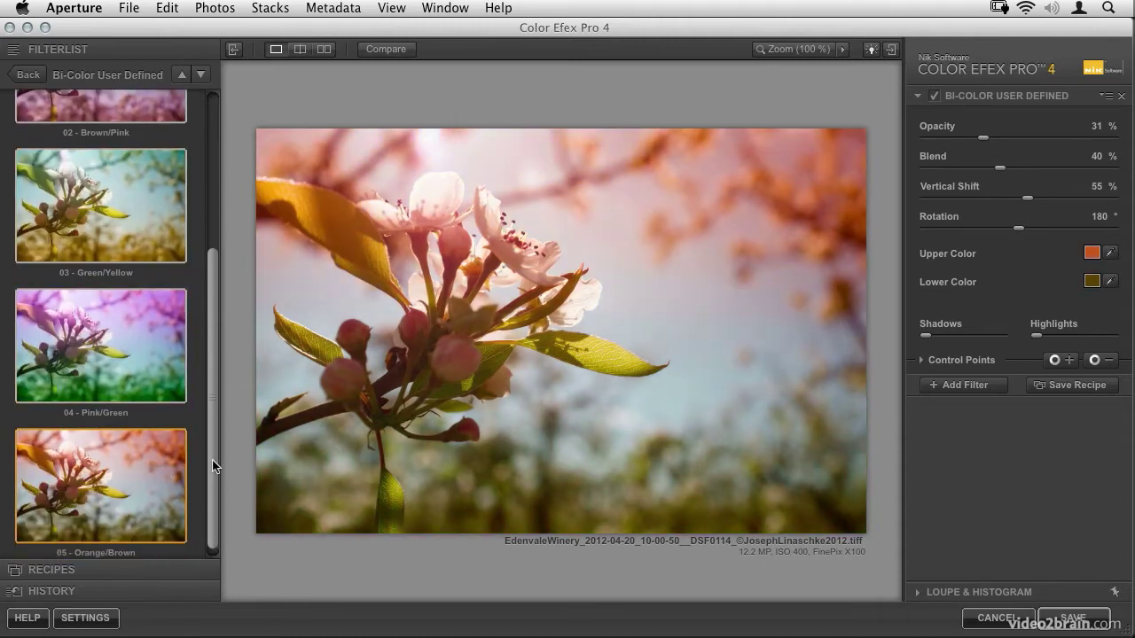
{"action": "left_click_drag", "start_coordinate": [209, 401], "coordinate": [211, 224]}
{"action": "left_click", "coordinate": [181, 354]}
{"action": "left_click", "coordinate": [154, 165]}
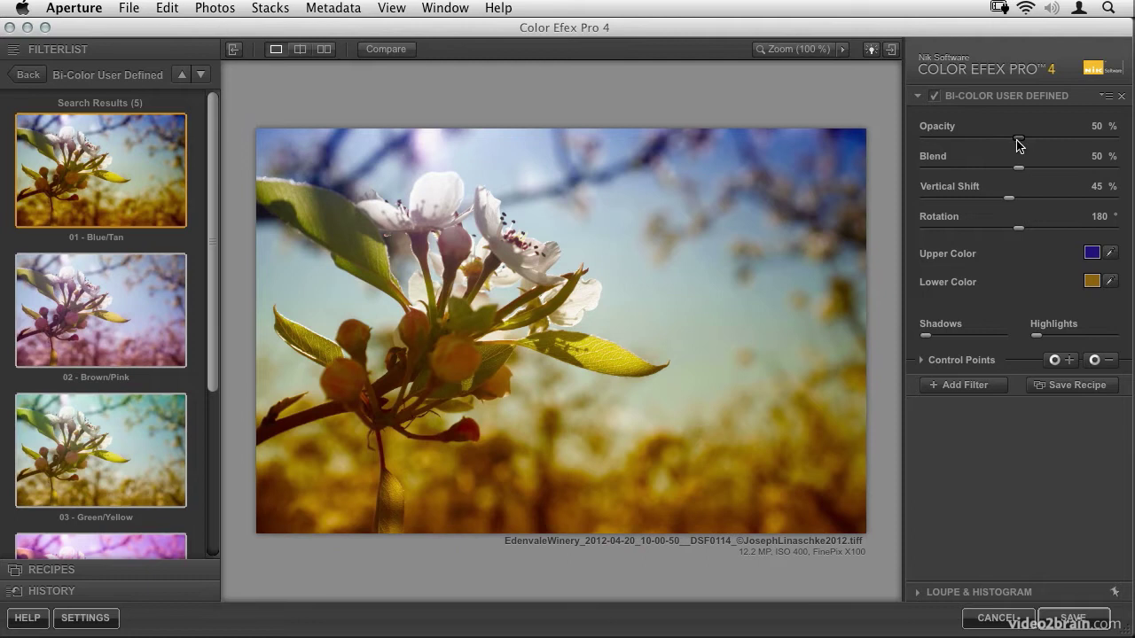
Set the Bi-Color User Defined filter's opacity to 40% and return to the full filter list
{"action": "mouse_move", "coordinate": [1015, 140]}
{"action": "left_mouse_down"}
{"action": "mouse_move", "coordinate": [882, 133]}
{"action": "mouse_move", "coordinate": [998, 141]}
{"action": "left_mouse_up"}
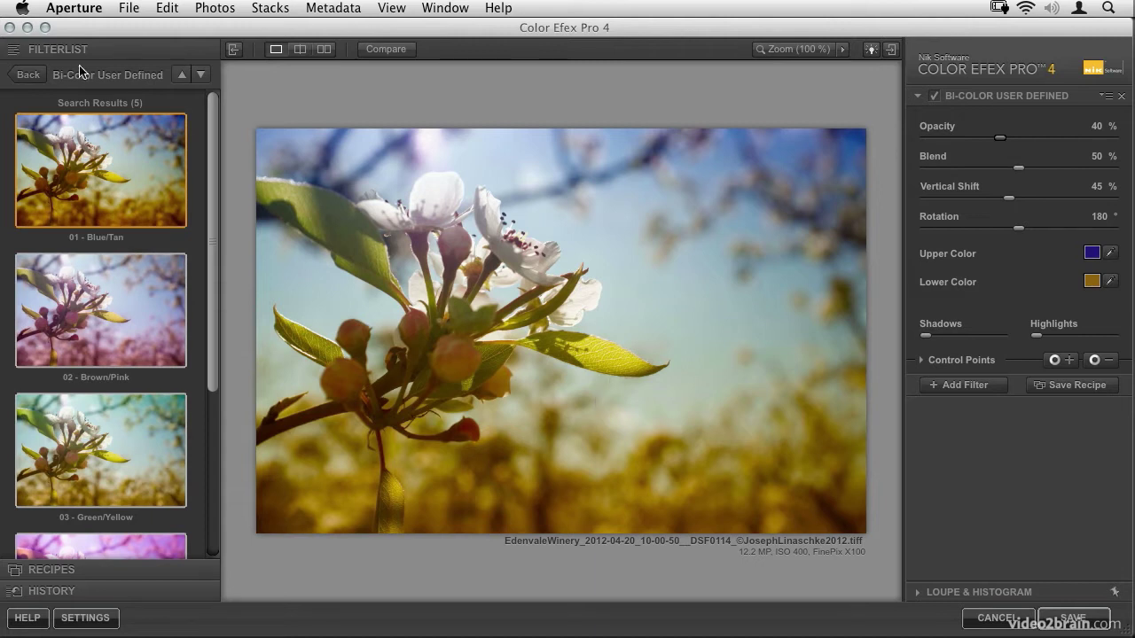
{"action": "left_click", "coordinate": [30, 75]}
{"action": "left_click_drag", "start_coordinate": [217, 173], "coordinate": [190, 152]}
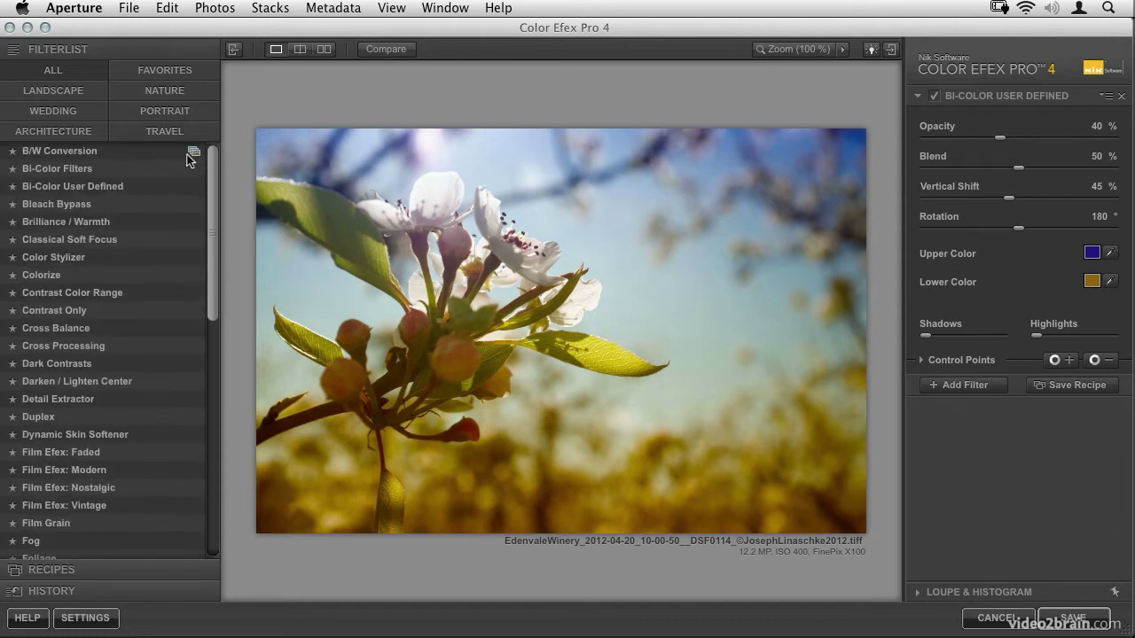
Try Brilliance / Warmth in place of the Bi-Color User Defined filter and undo the replacement
{"action": "left_click", "coordinate": [131, 225]}
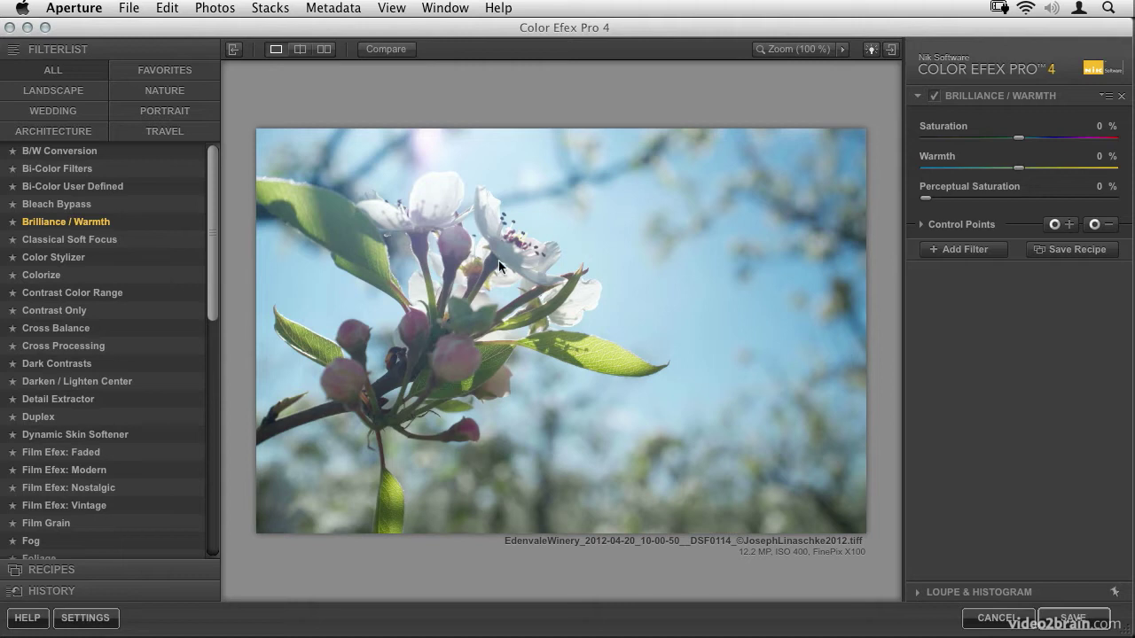
{"action": "left_click", "coordinate": [167, 7]}
{"action": "left_click", "coordinate": [170, 7]}
{"action": "key", "text": "super+z"}
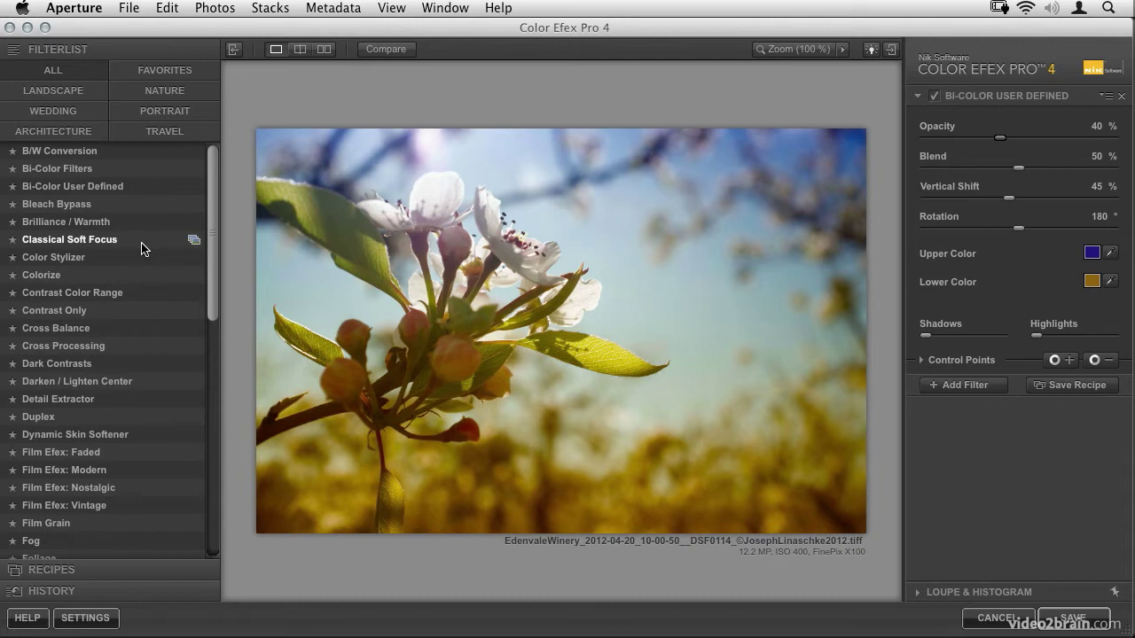
Stack Brilliance / Warmth as an additional filter and set its saturation to -42%
{"action": "left_click", "coordinate": [967, 389]}
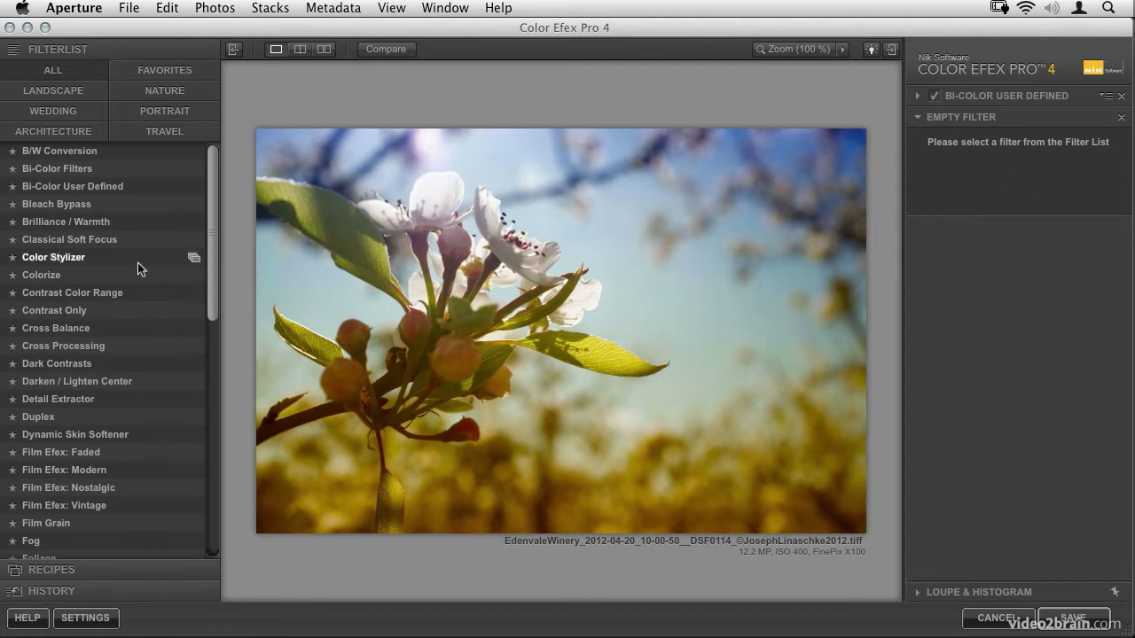
{"action": "left_click", "coordinate": [132, 225]}
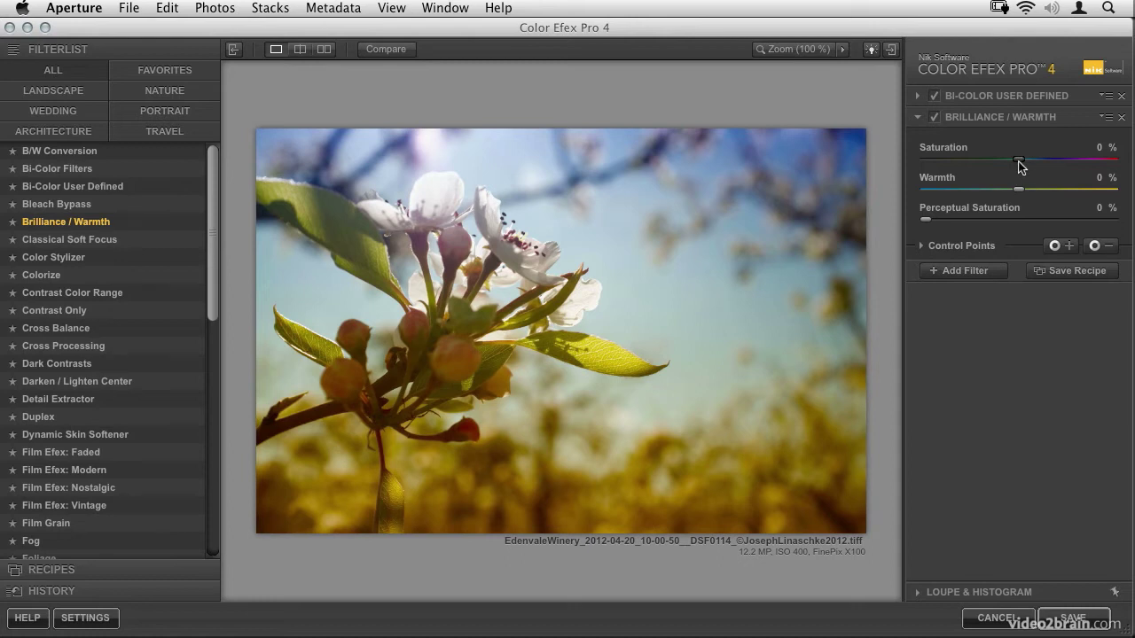
{"action": "left_click_drag", "start_coordinate": [1018, 160], "coordinate": [983, 176]}
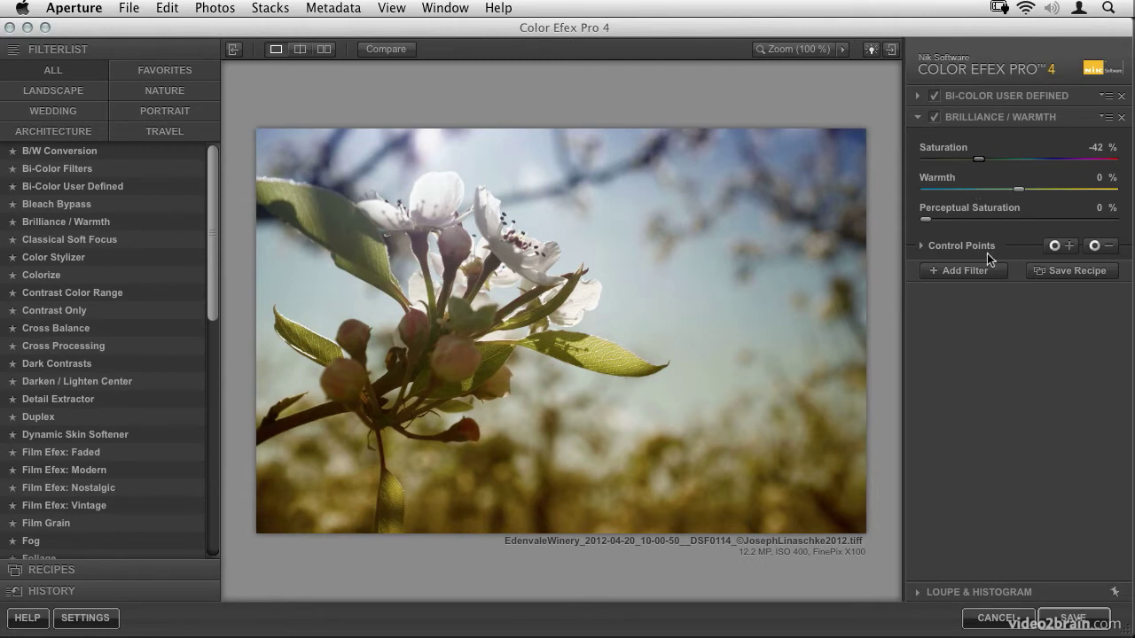
Add Film Grain as a third filter with grain per pixel at 146 and film contrast at 3%
{"action": "left_click", "coordinate": [960, 270]}
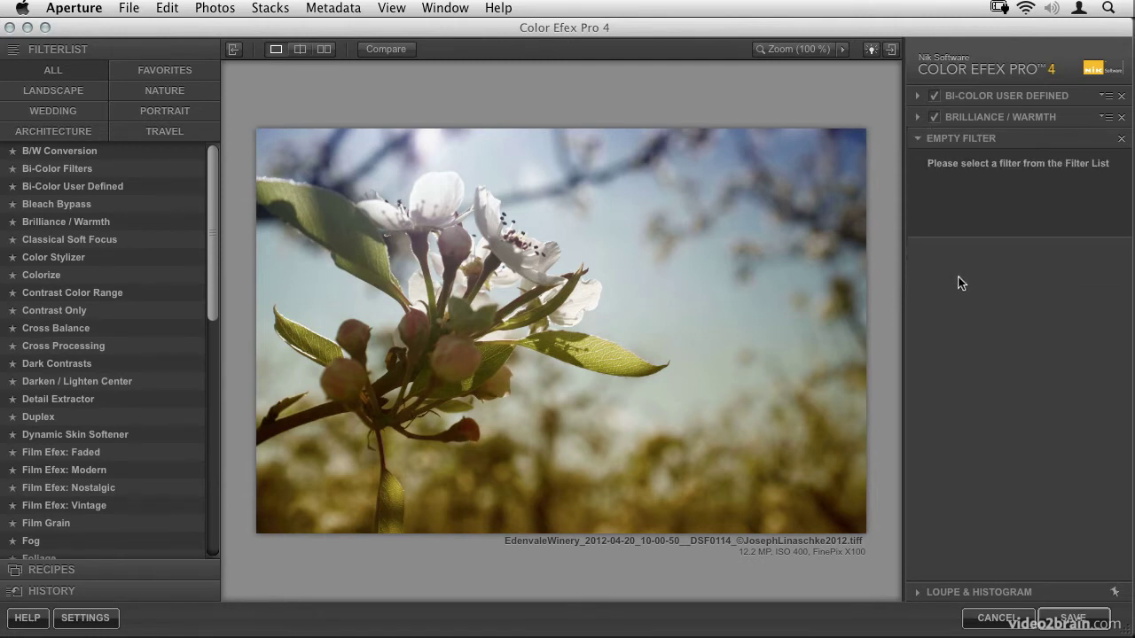
{"action": "scroll", "coordinate": [214, 272], "scroll_direction": "down", "scroll_amount": 5}
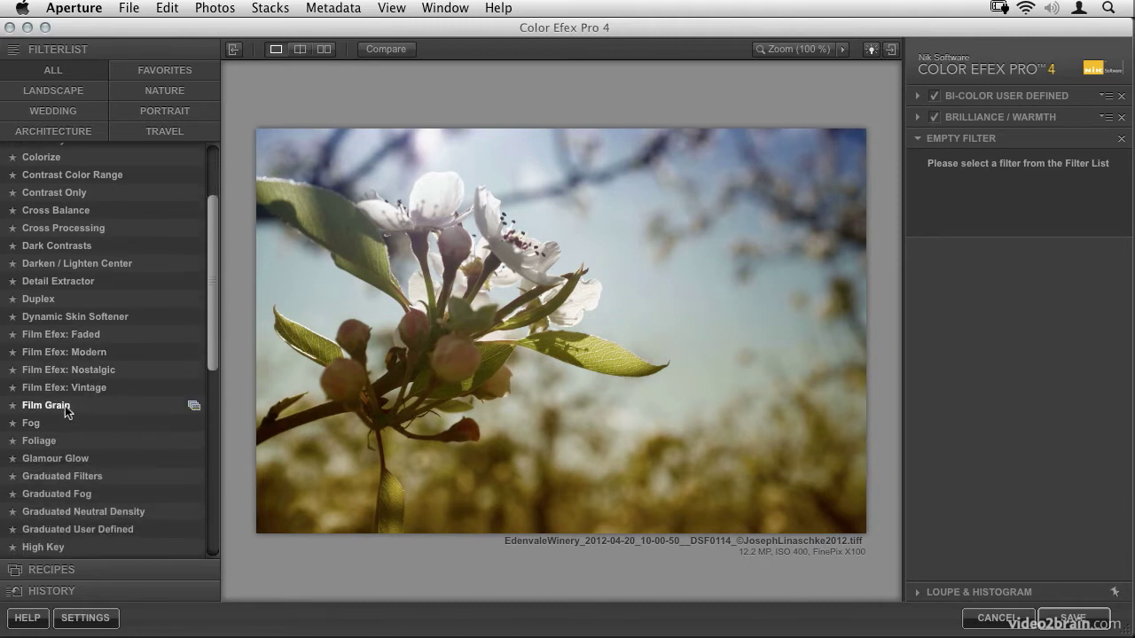
{"action": "left_click", "coordinate": [86, 407]}
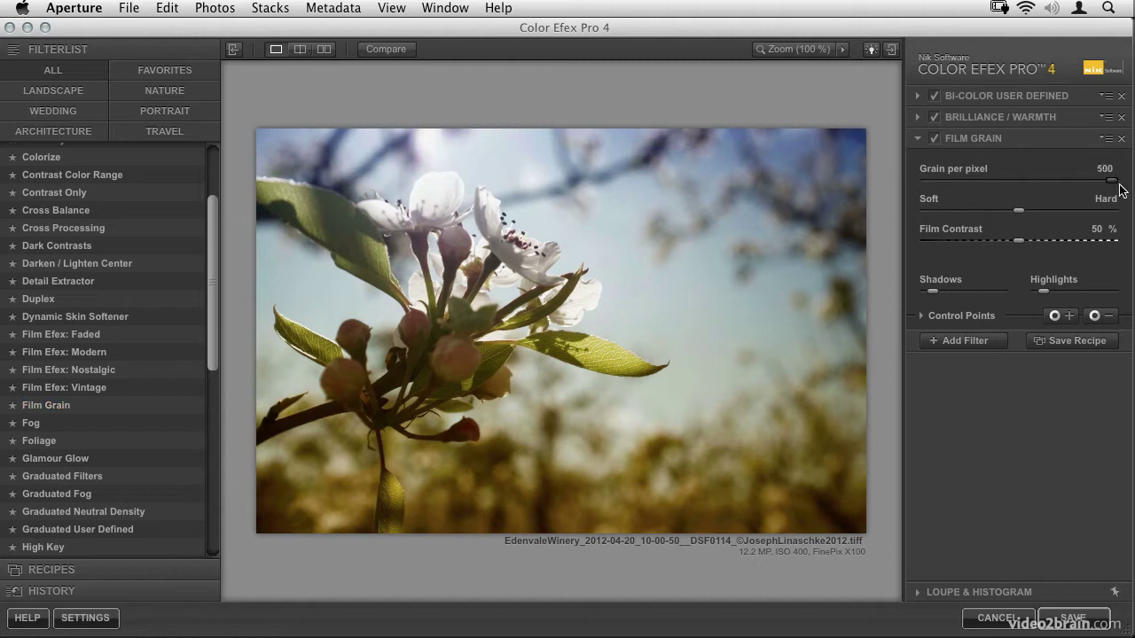
{"action": "left_click_drag", "start_coordinate": [1091, 181], "coordinate": [895, 182]}
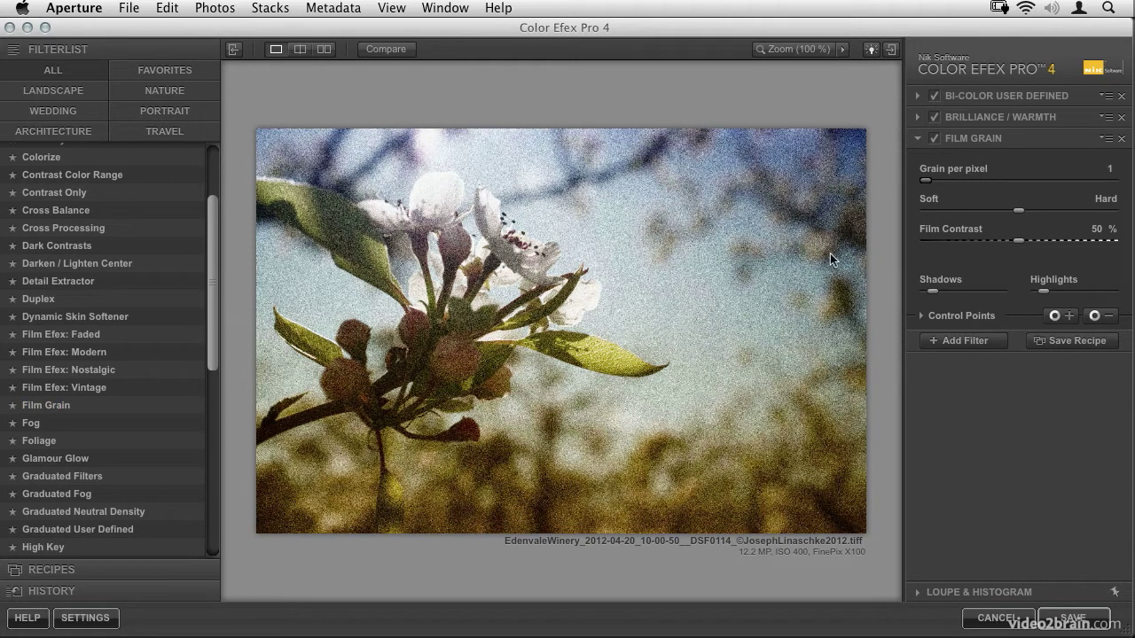
{"action": "left_click_drag", "start_coordinate": [929, 181], "coordinate": [979, 184]}
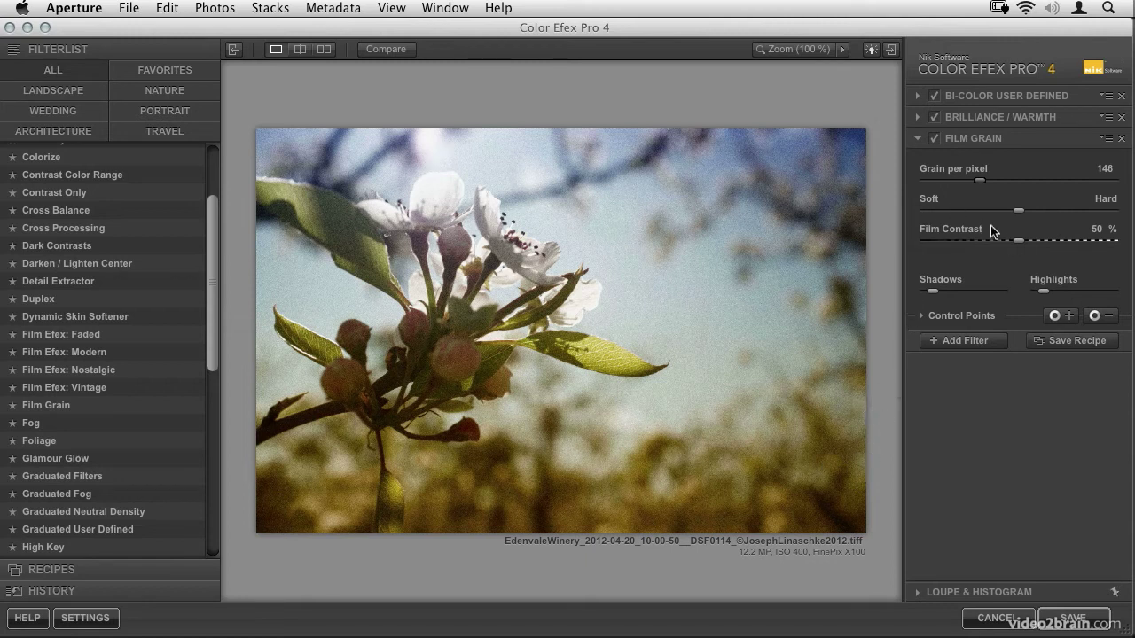
{"action": "left_click_drag", "start_coordinate": [1016, 240], "coordinate": [931, 245]}
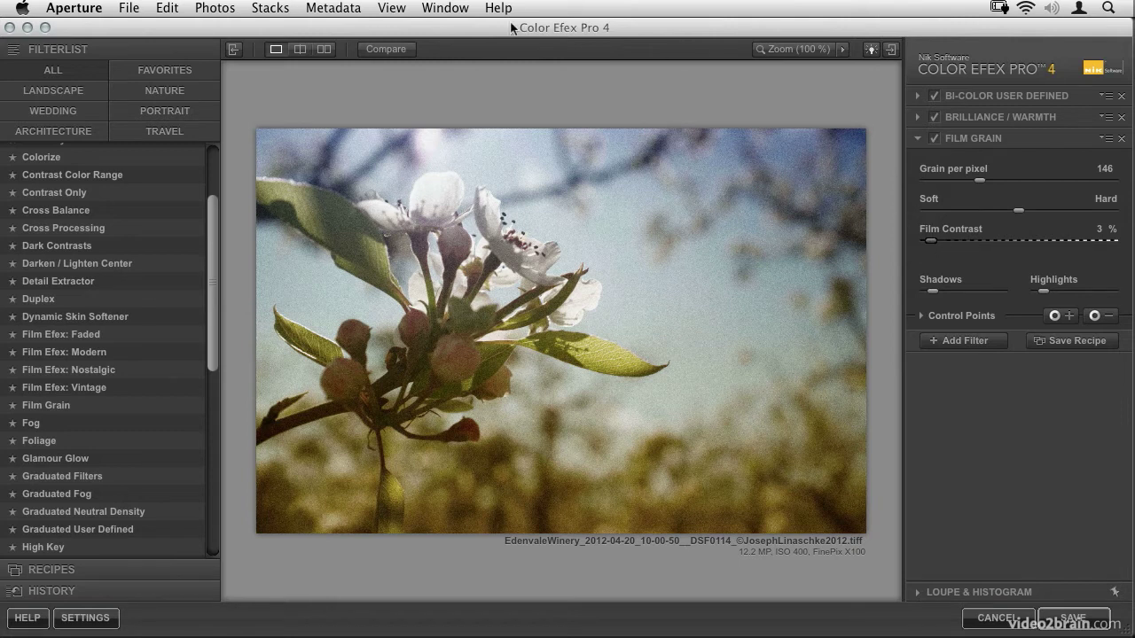
Compare the original and filtered photo using the before/after toggle, split preview and side-by-side preview, returning to the single image view
{"action": "left_click", "coordinate": [390, 51]}
{"action": "left_click", "coordinate": [388, 51]}
{"action": "left_click", "coordinate": [387, 52]}
{"action": "left_click", "coordinate": [387, 51]}
{"action": "left_click", "coordinate": [387, 52]}
{"action": "left_click", "coordinate": [388, 51]}
{"action": "left_click", "coordinate": [301, 49]}
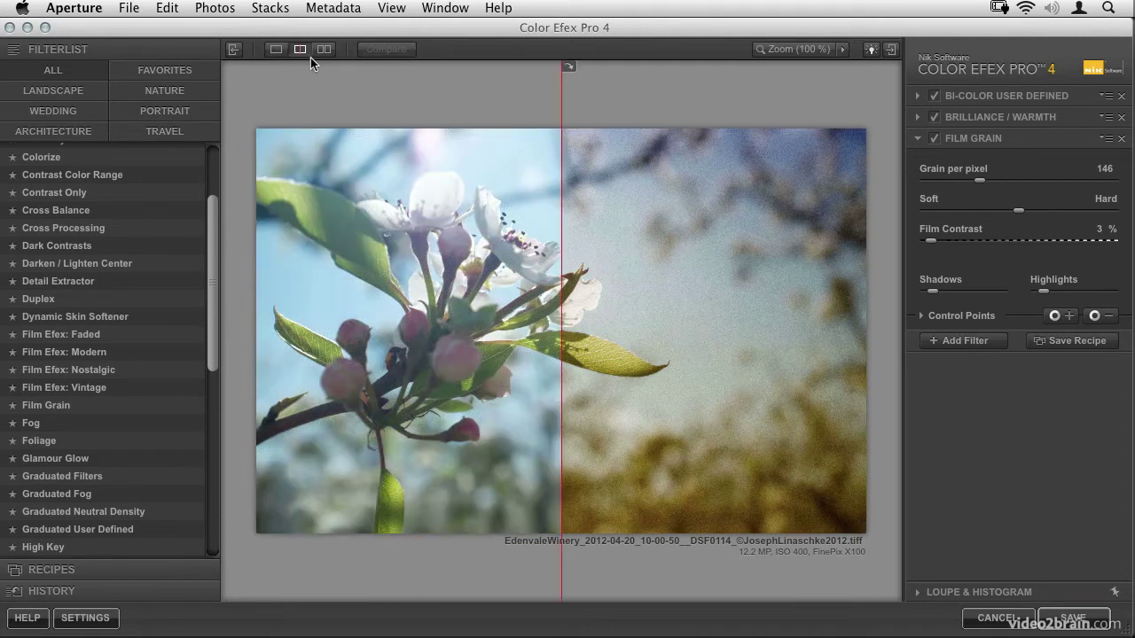
{"action": "left_click", "coordinate": [323, 50]}
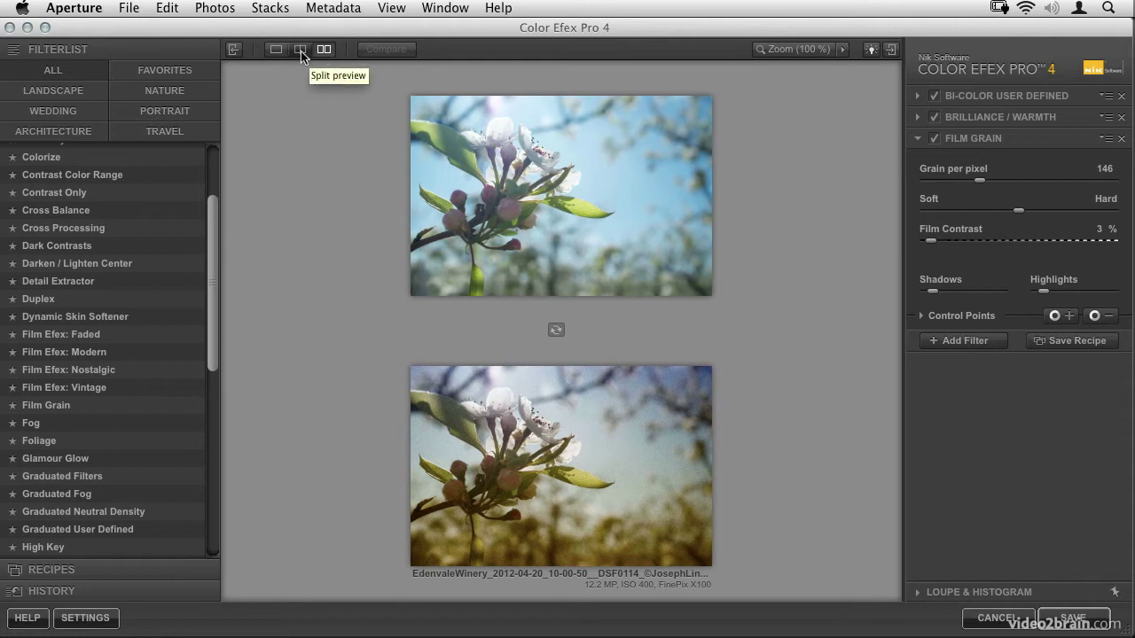
{"action": "left_click", "coordinate": [276, 49]}
{"action": "left_click", "coordinate": [397, 50]}
{"action": "left_click", "coordinate": [396, 49]}
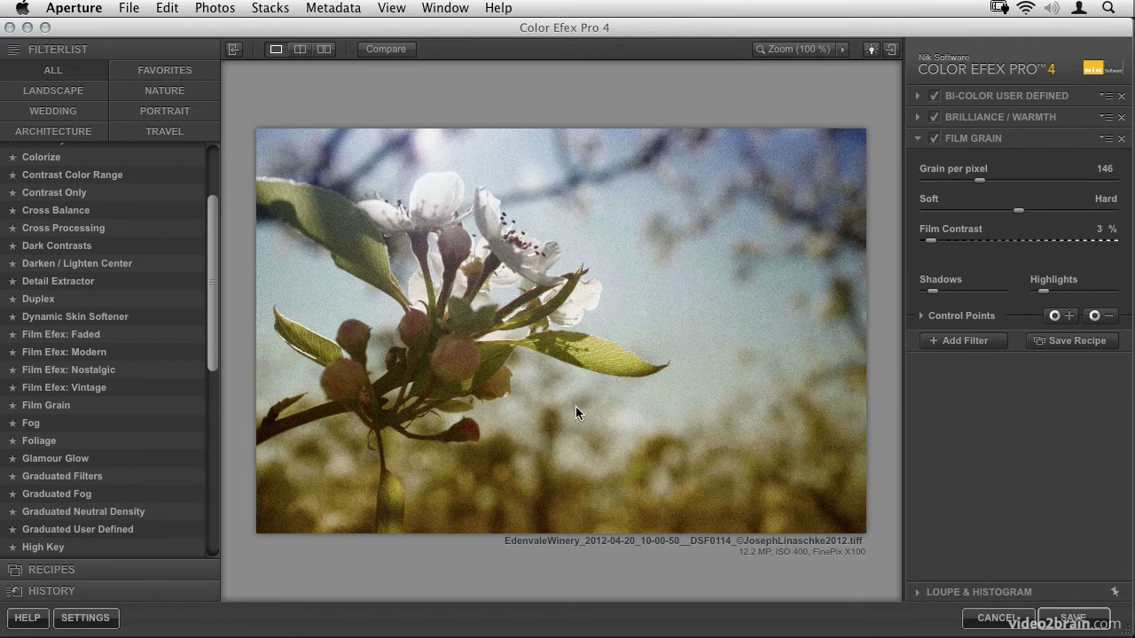
Add Classical Soft Focus as a fourth stacked filter and set its strength to 89%
{"action": "left_click", "coordinate": [965, 341]}
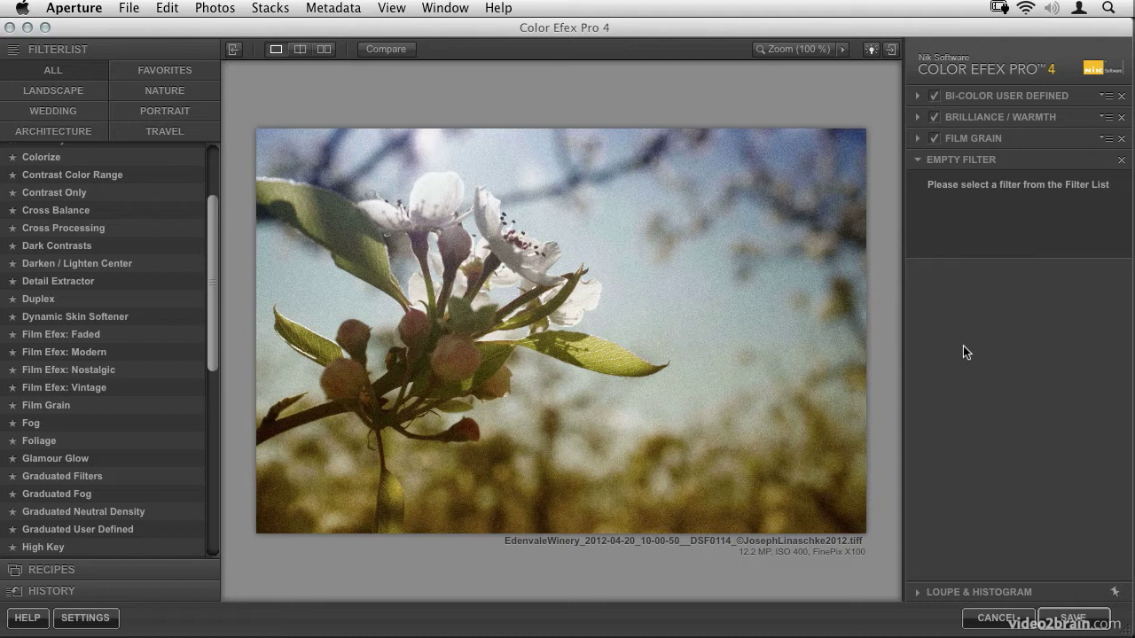
{"action": "left_click_drag", "start_coordinate": [216, 222], "coordinate": [204, 169]}
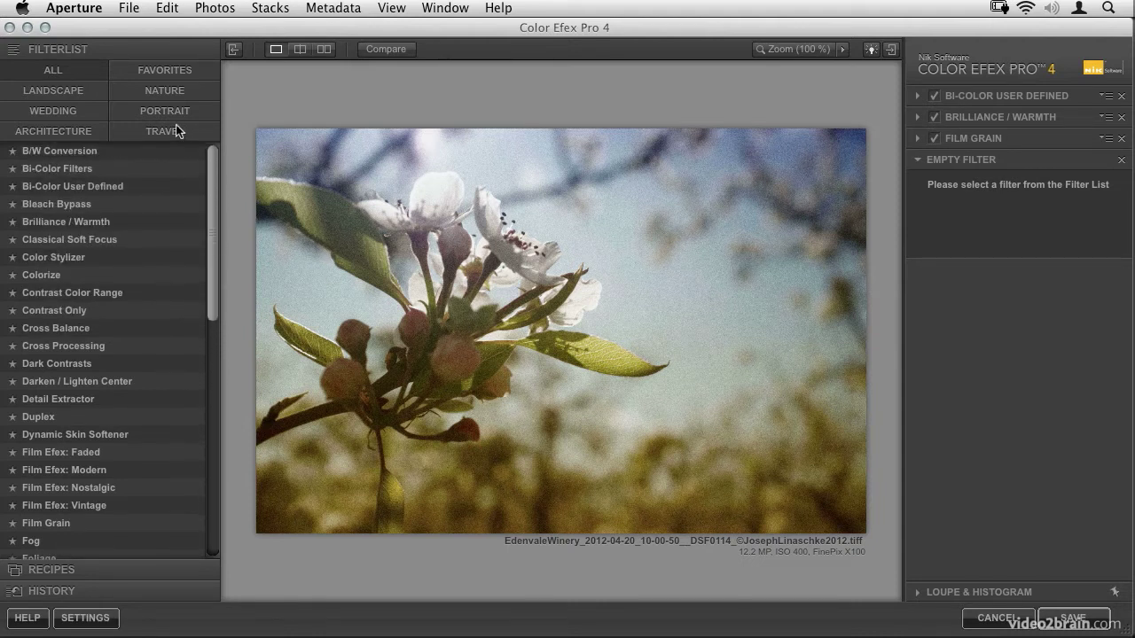
{"action": "left_click", "coordinate": [133, 241]}
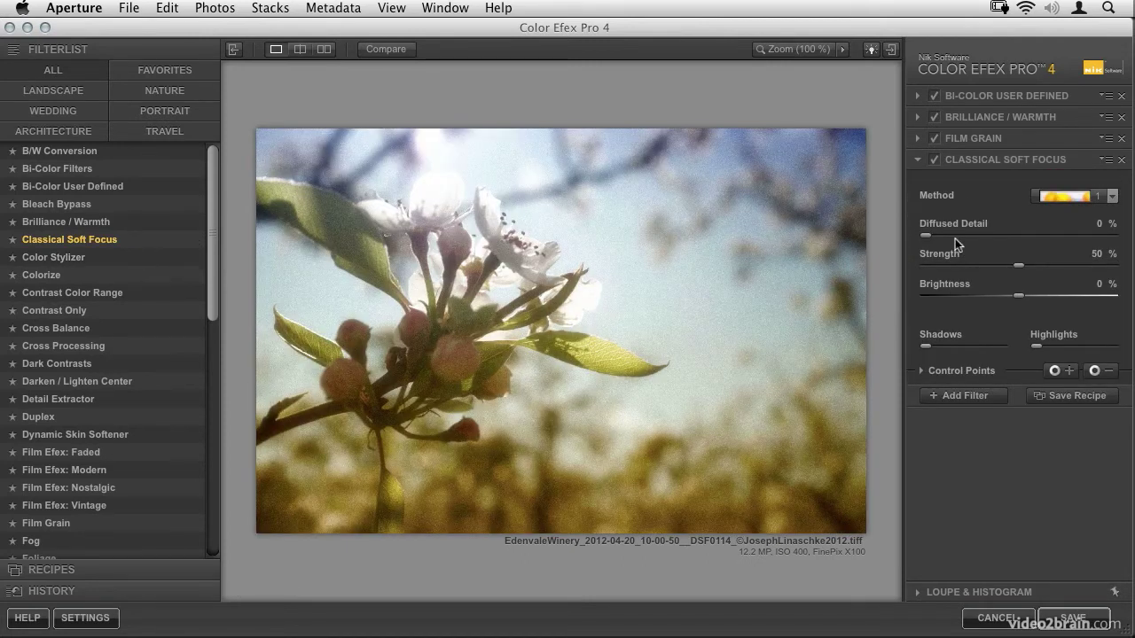
{"action": "left_click_drag", "start_coordinate": [1019, 270], "coordinate": [1092, 268]}
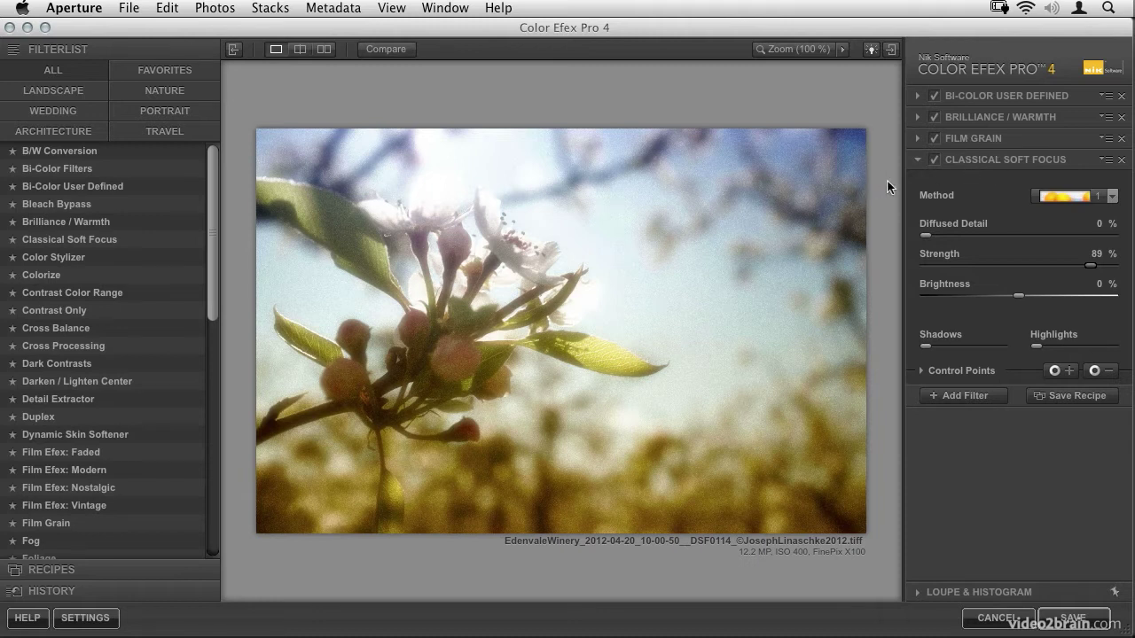
Move Classical Soft Focus ahead of Film Grain in the stack and set diffused detail to 19%, strength to 94% and brightness to -19%
{"action": "left_click", "coordinate": [991, 155]}
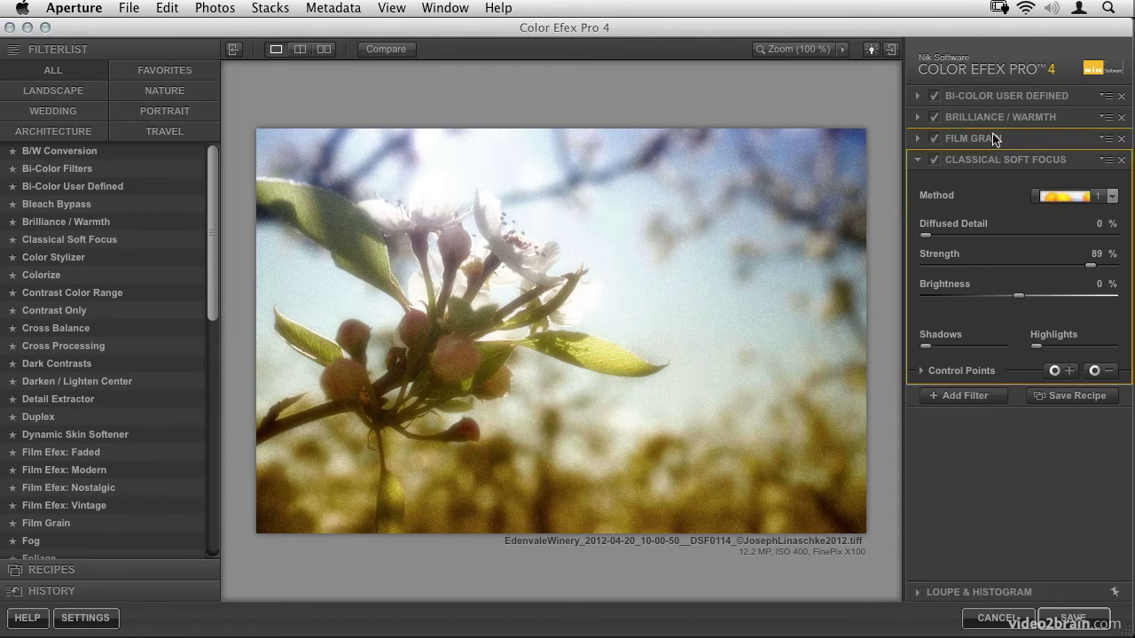
{"action": "left_click_drag", "start_coordinate": [992, 133], "coordinate": [978, 154]}
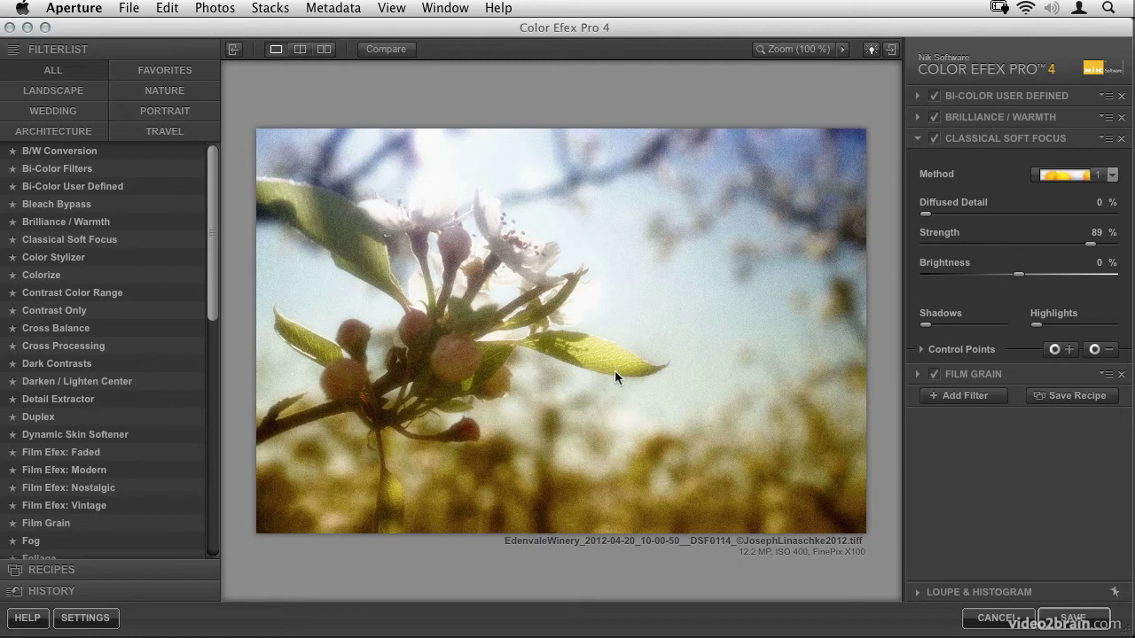
{"action": "left_click_drag", "start_coordinate": [1090, 250], "coordinate": [1099, 246]}
{"action": "left_click_drag", "start_coordinate": [925, 215], "coordinate": [968, 227]}
{"action": "left_click_drag", "start_coordinate": [1020, 274], "coordinate": [1003, 282]}
{"action": "mouse_move", "coordinate": [928, 325]}
{"action": "left_mouse_down"}
{"action": "mouse_move", "coordinate": [973, 332]}
{"action": "mouse_move", "coordinate": [914, 323]}
{"action": "left_mouse_up"}
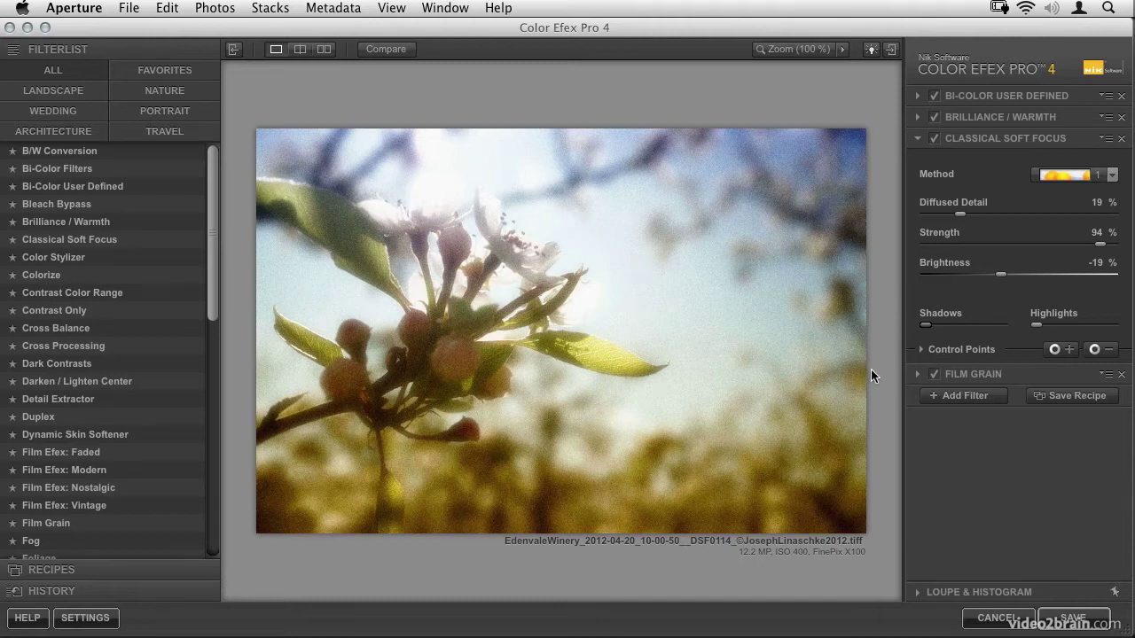
Add Image Borders as a fifth stacked filter and choose the Type 10 border
{"action": "left_click", "coordinate": [951, 401]}
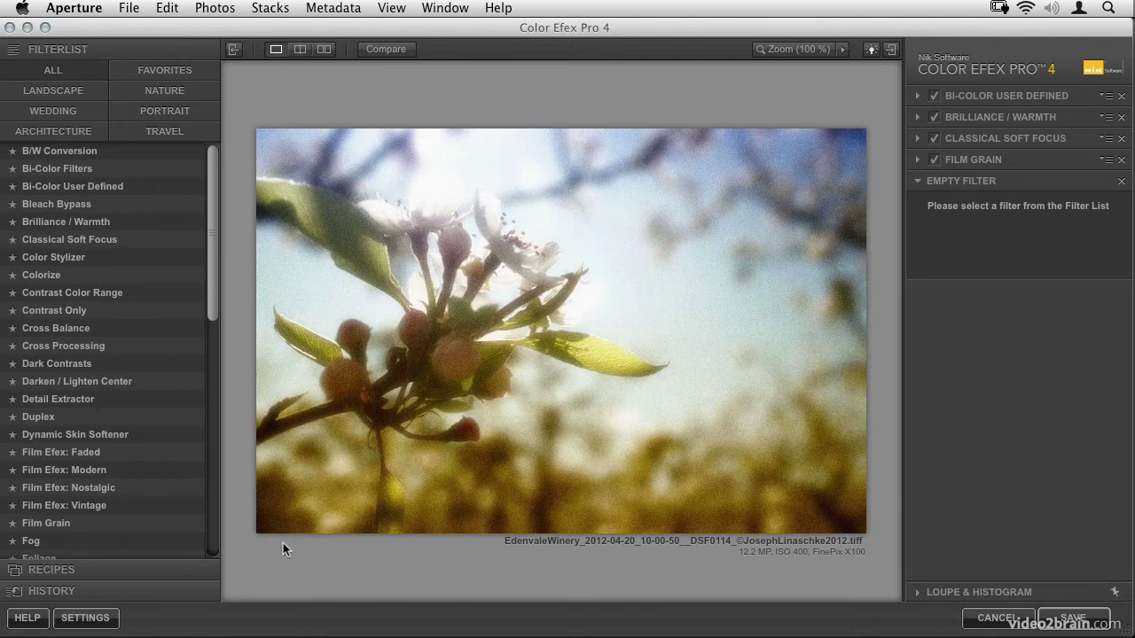
{"action": "left_click_drag", "start_coordinate": [205, 287], "coordinate": [223, 446]}
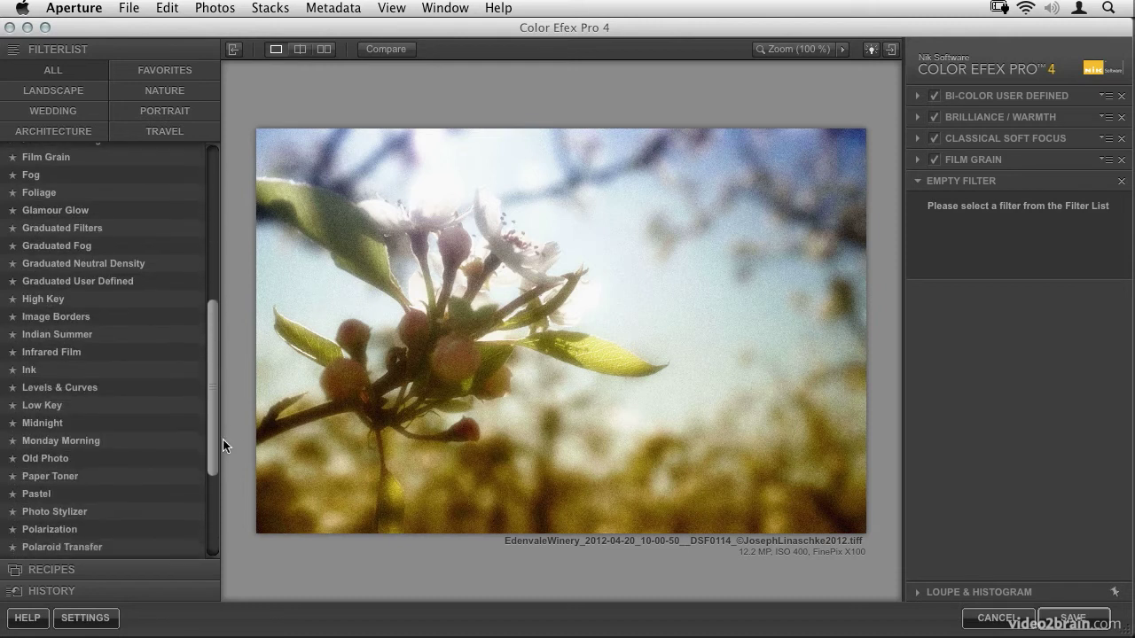
{"action": "left_click", "coordinate": [87, 317]}
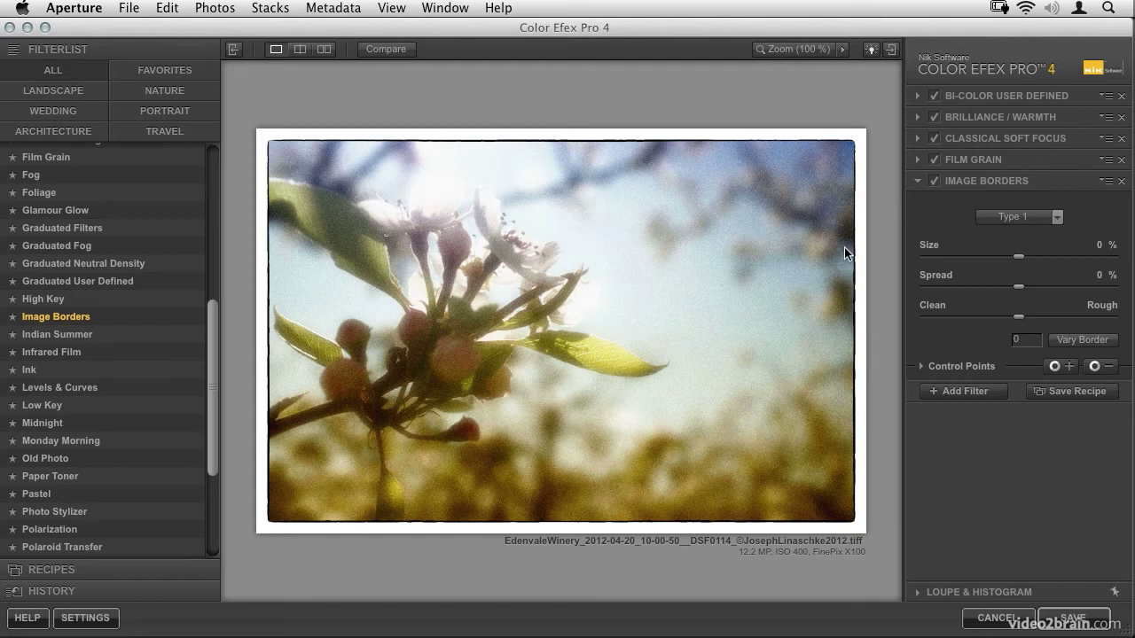
{"action": "left_click", "coordinate": [1034, 216]}
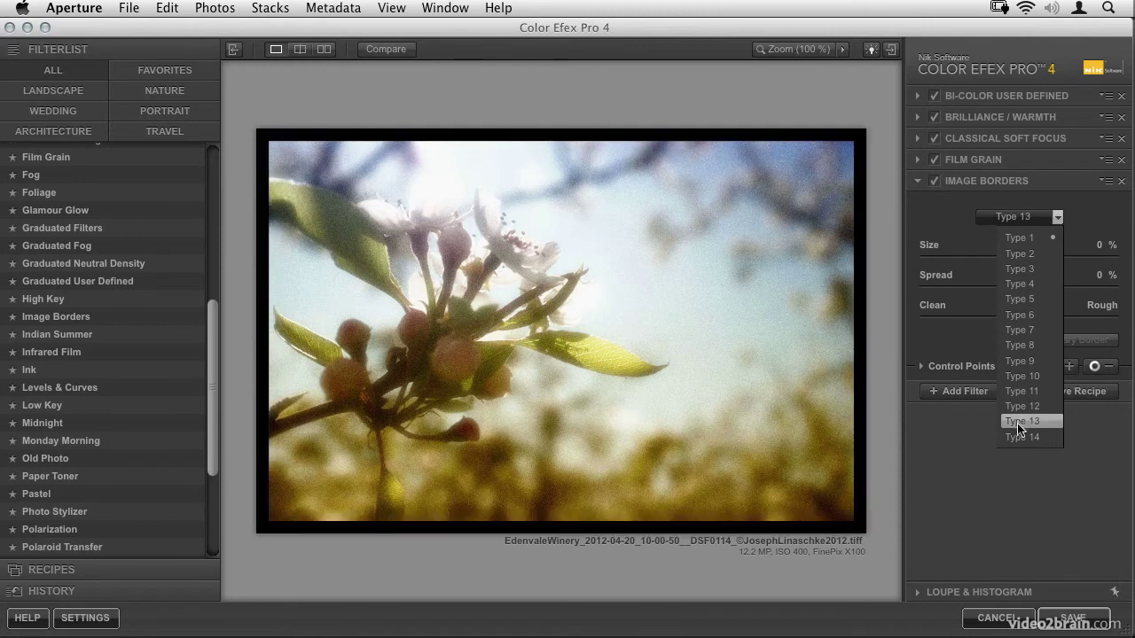
{"action": "left_click", "coordinate": [1032, 376]}
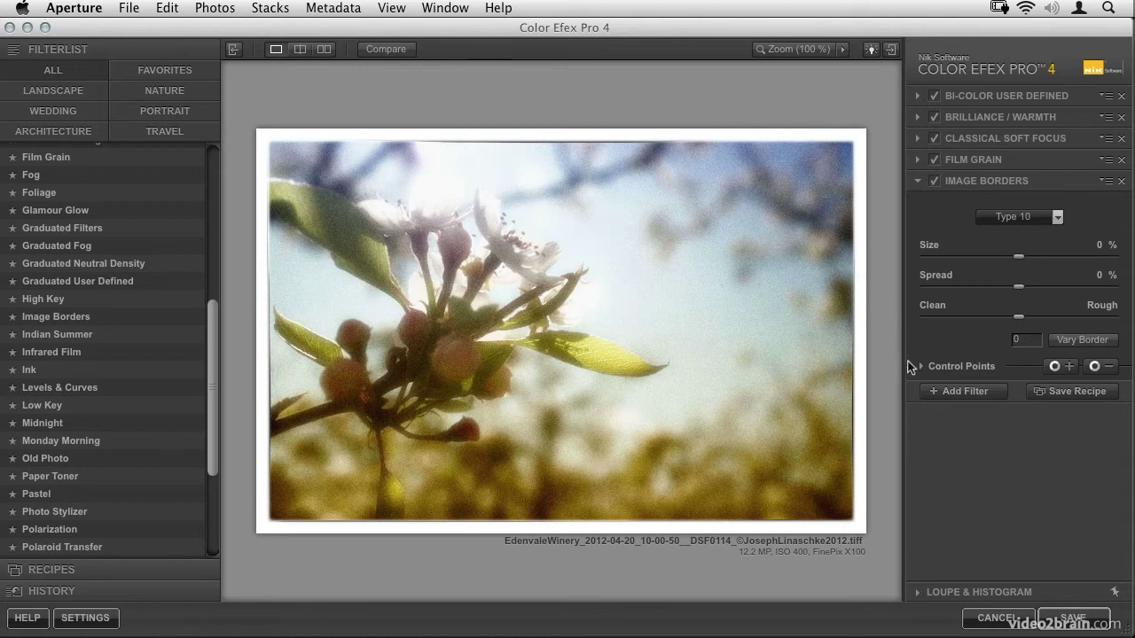
Set the border's size to -100% and spread to 20%, and make its edge slightly cleaner
{"action": "left_click_drag", "start_coordinate": [1018, 256], "coordinate": [880, 249]}
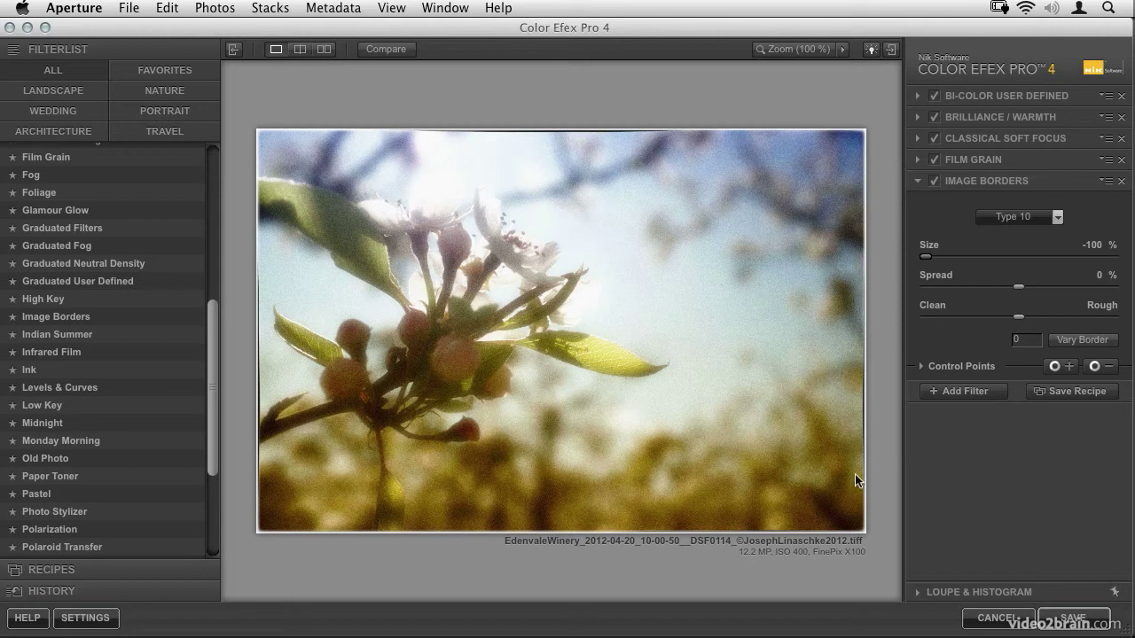
{"action": "left_click_drag", "start_coordinate": [1018, 286], "coordinate": [974, 294]}
{"action": "left_click", "coordinate": [1036, 294]}
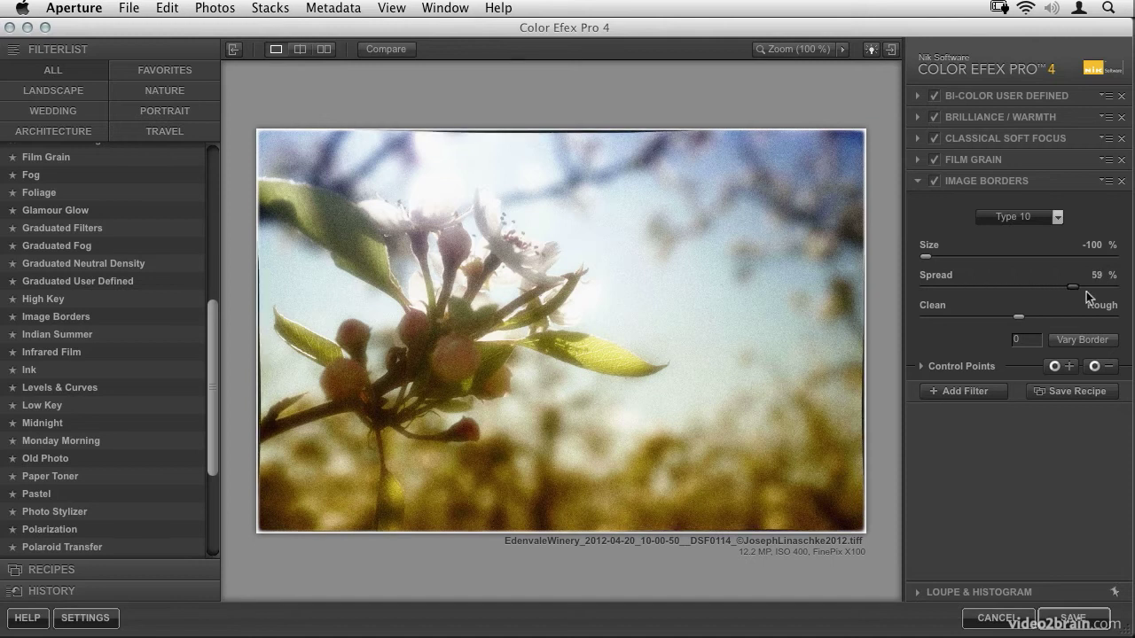
{"action": "left_click_drag", "start_coordinate": [1045, 290], "coordinate": [1006, 317]}
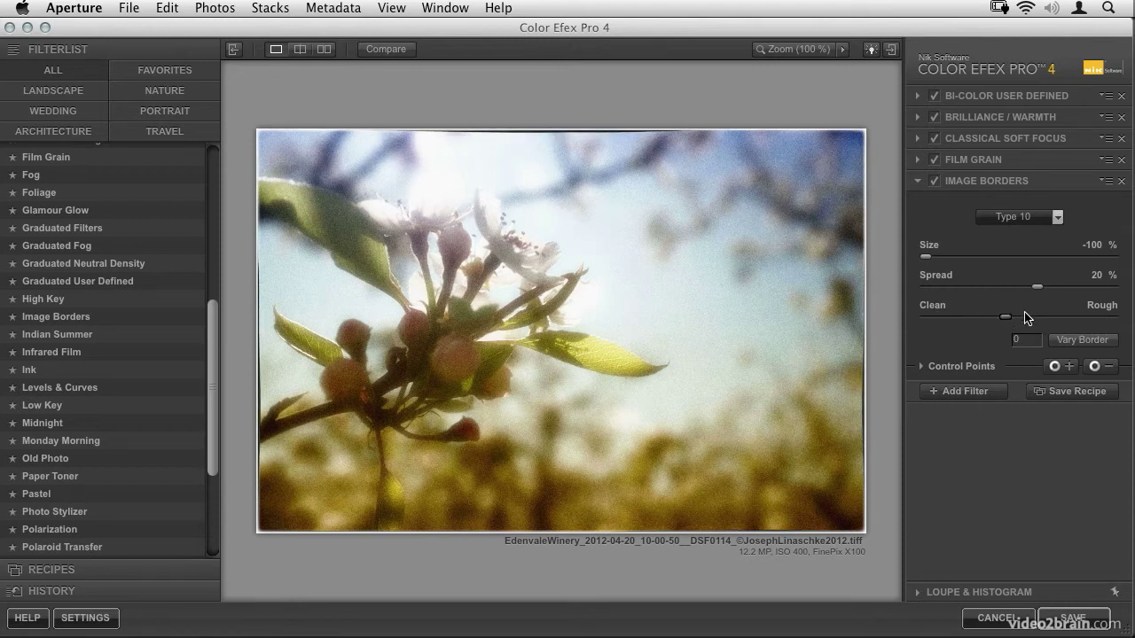
Cycle through random border variations, try variation number 5530, and settle on variation 7041
{"action": "left_click", "coordinate": [1085, 340]}
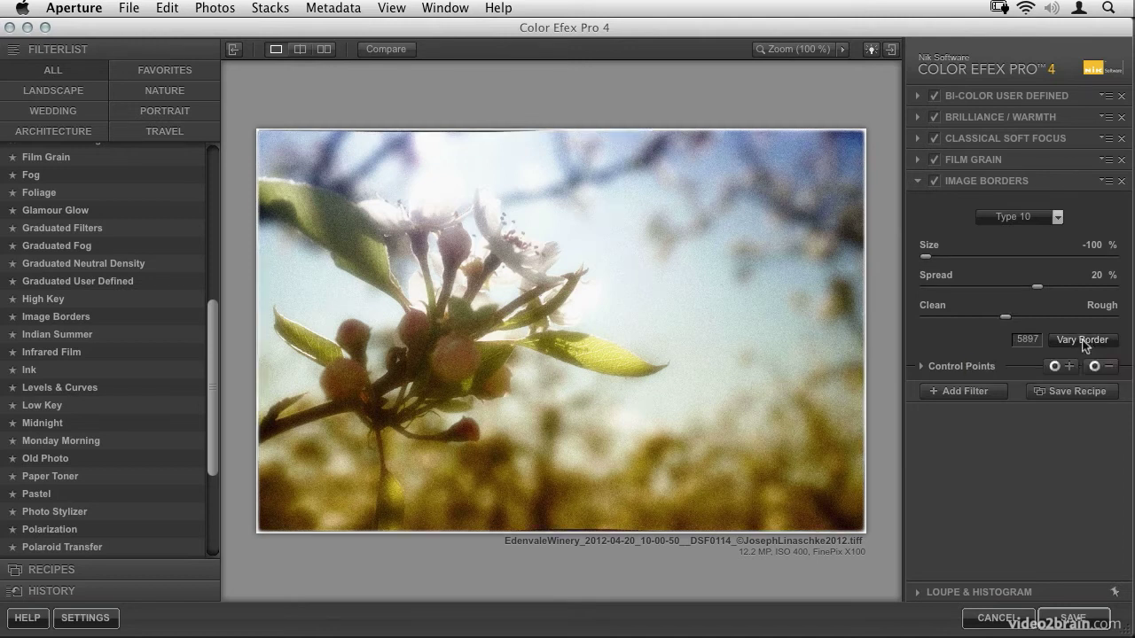
{"action": "left_click", "coordinate": [1081, 340]}
{"action": "left_click", "coordinate": [1079, 341]}
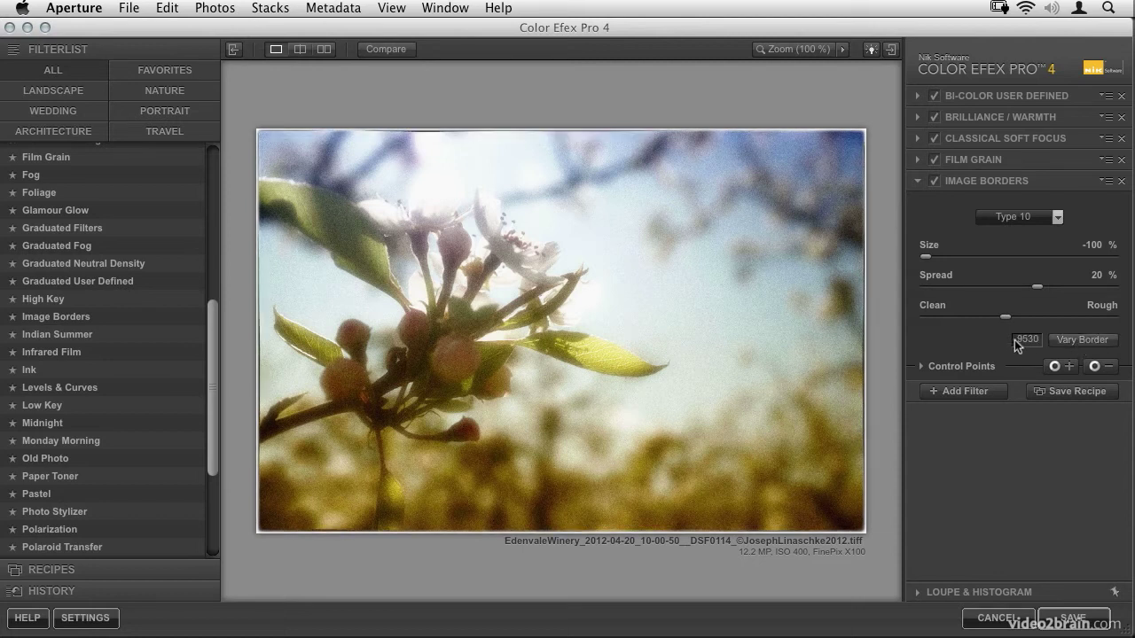
{"action": "left_click_drag", "start_coordinate": [1027, 340], "coordinate": [1001, 361]}
{"action": "type", "text": "55"}
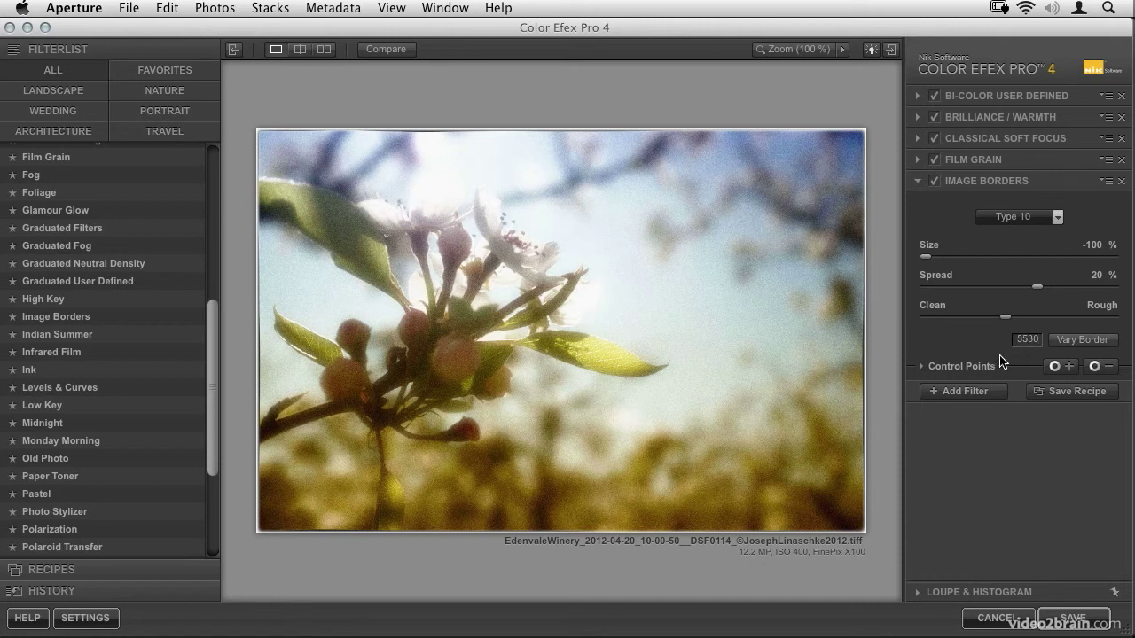
{"action": "left_click", "coordinate": [1082, 344]}
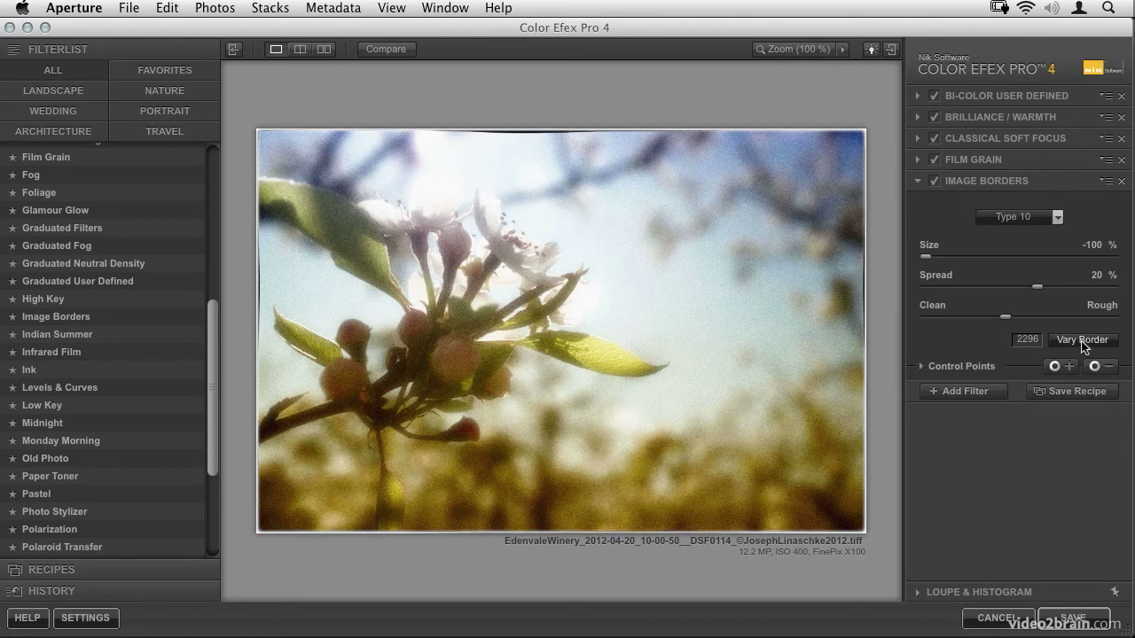
{"action": "left_click", "coordinate": [1080, 344]}
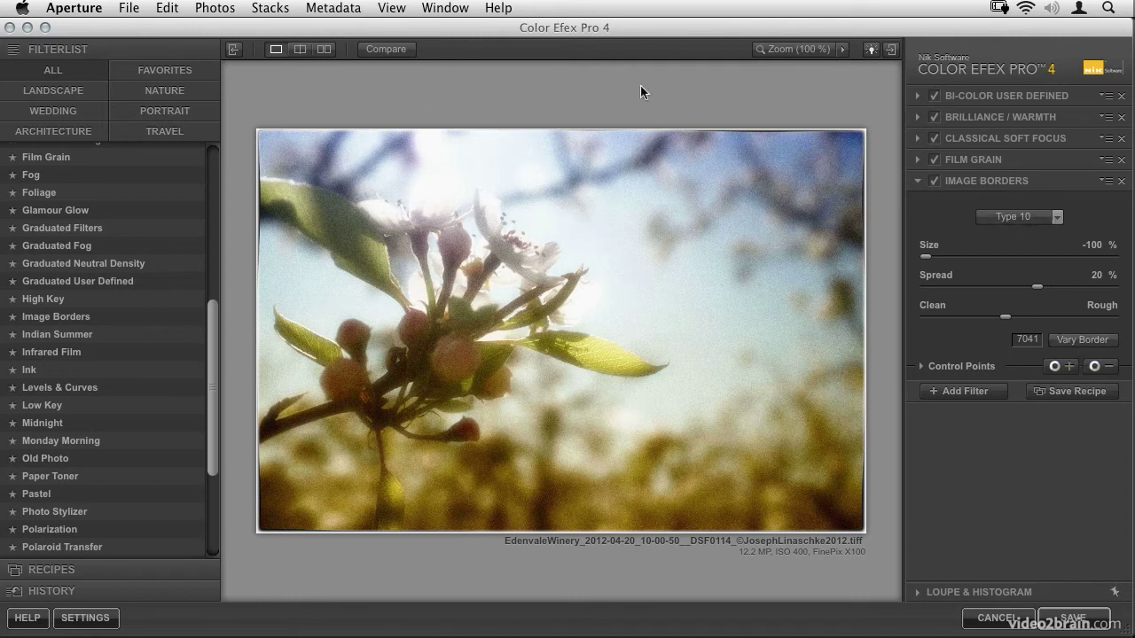
Examine the border at the photo's upper-right corner at 100%, returning to the full image view
{"action": "left_click", "coordinate": [812, 51]}
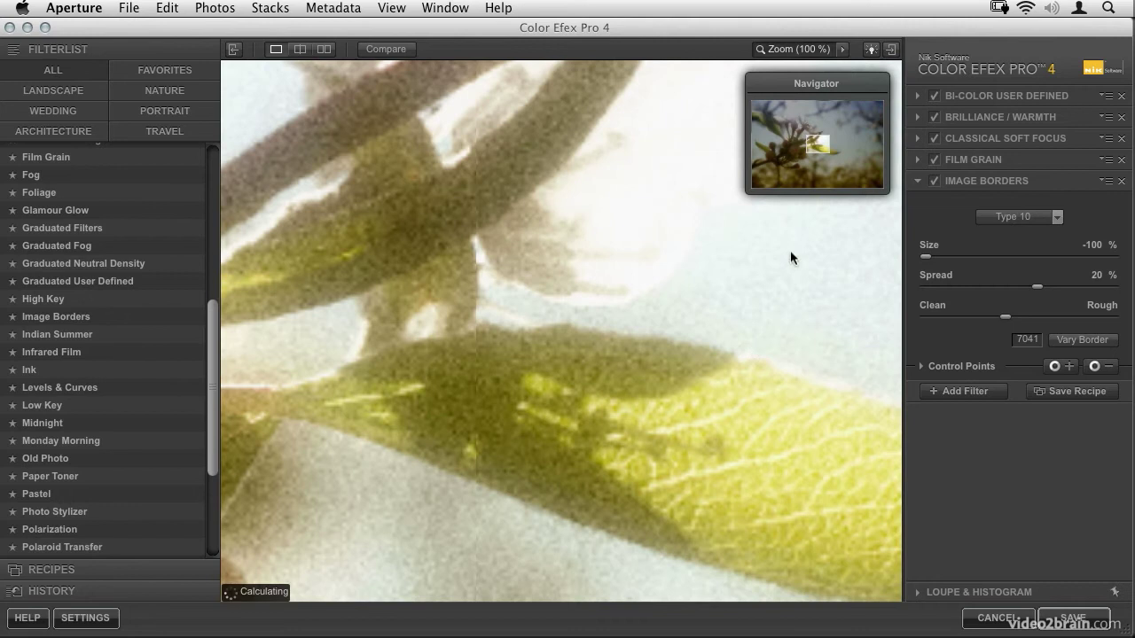
{"action": "left_click_drag", "start_coordinate": [855, 117], "coordinate": [897, 89]}
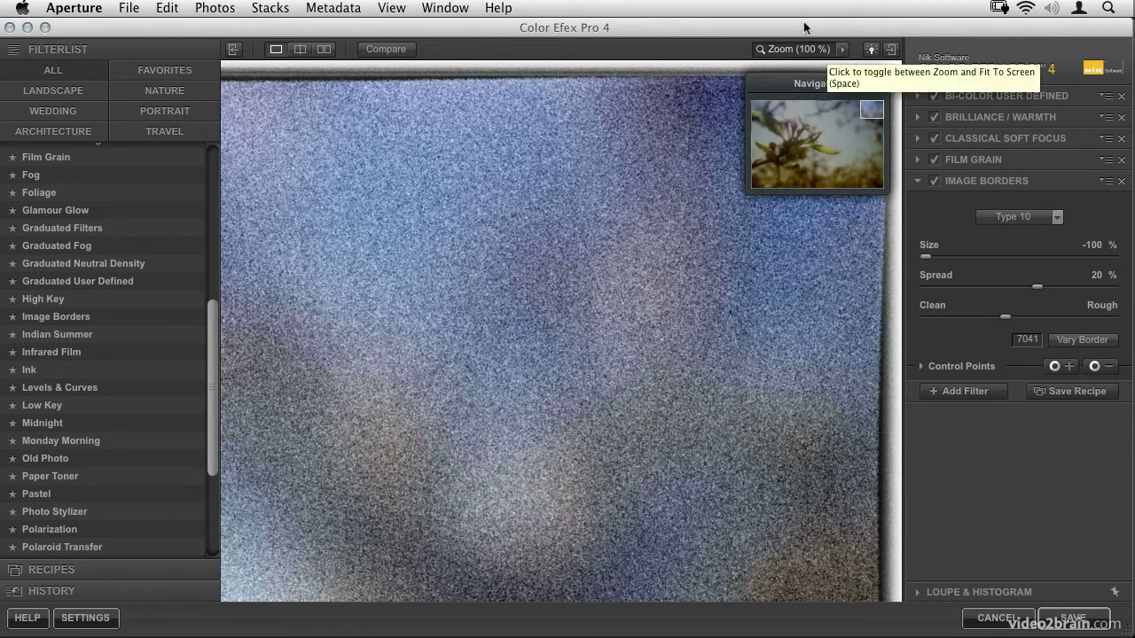
{"action": "left_click", "coordinate": [801, 49]}
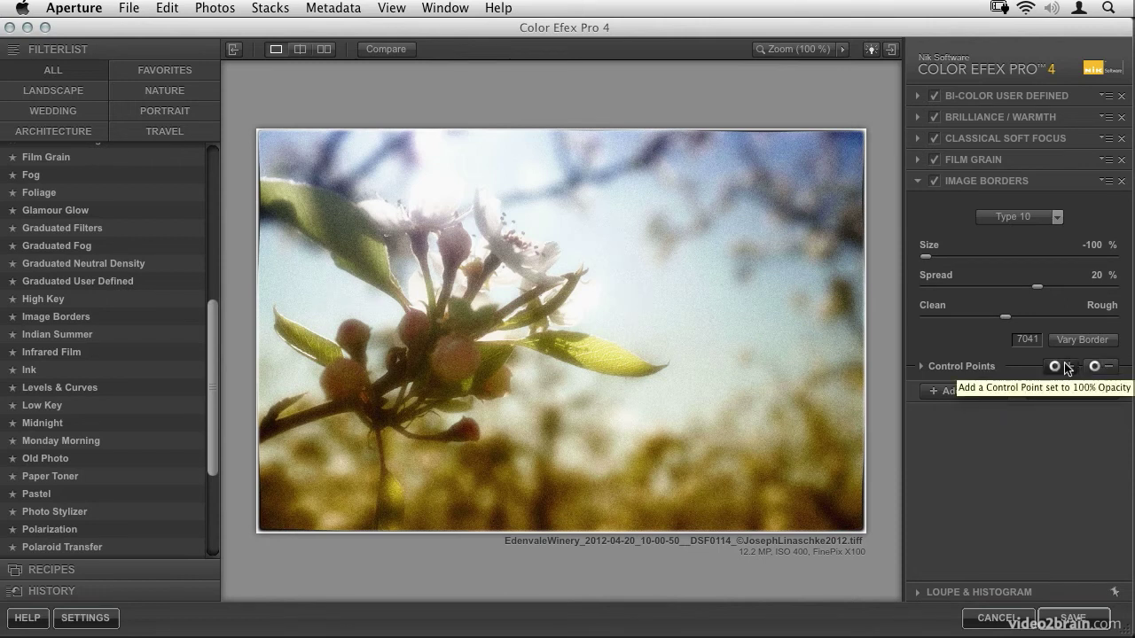
Place a subtractive control point on the border's upper-right corner, adjust its size and opacity, and copy it to both left corners of the photo
{"action": "left_click", "coordinate": [1066, 367]}
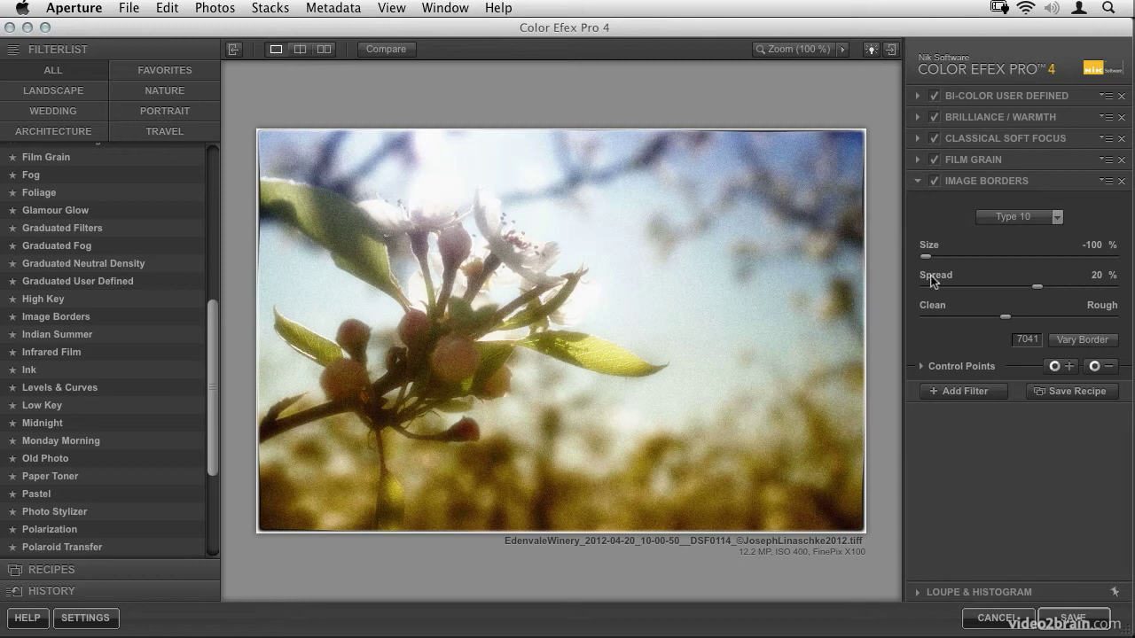
{"action": "left_click", "coordinate": [1100, 367]}
{"action": "left_click", "coordinate": [862, 136]}
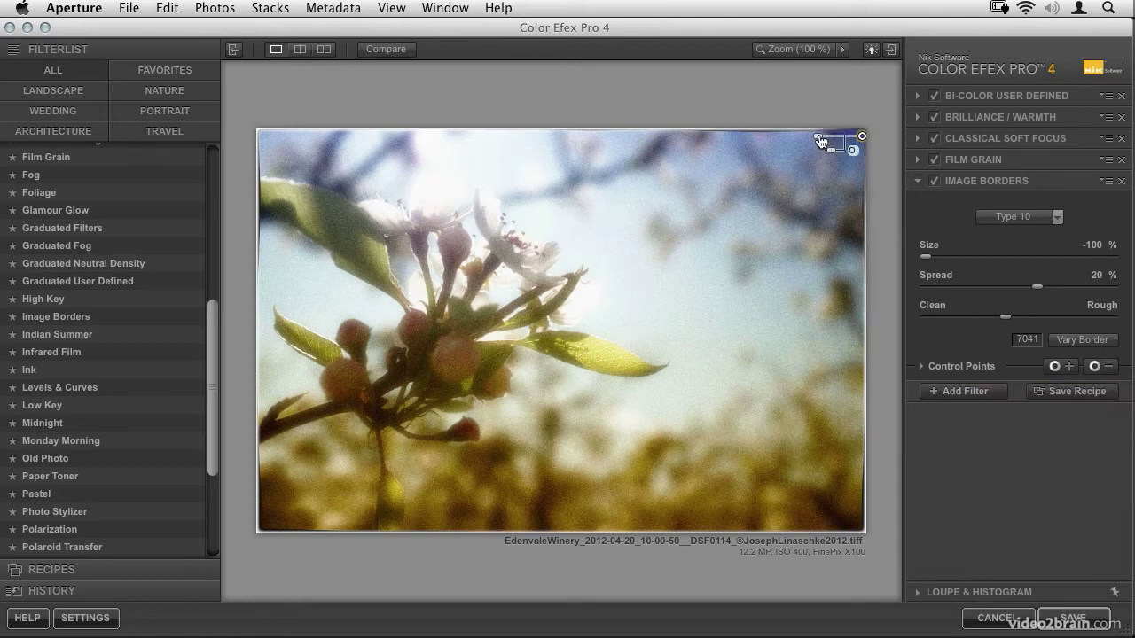
{"action": "left_click_drag", "start_coordinate": [818, 138], "coordinate": [761, 139]}
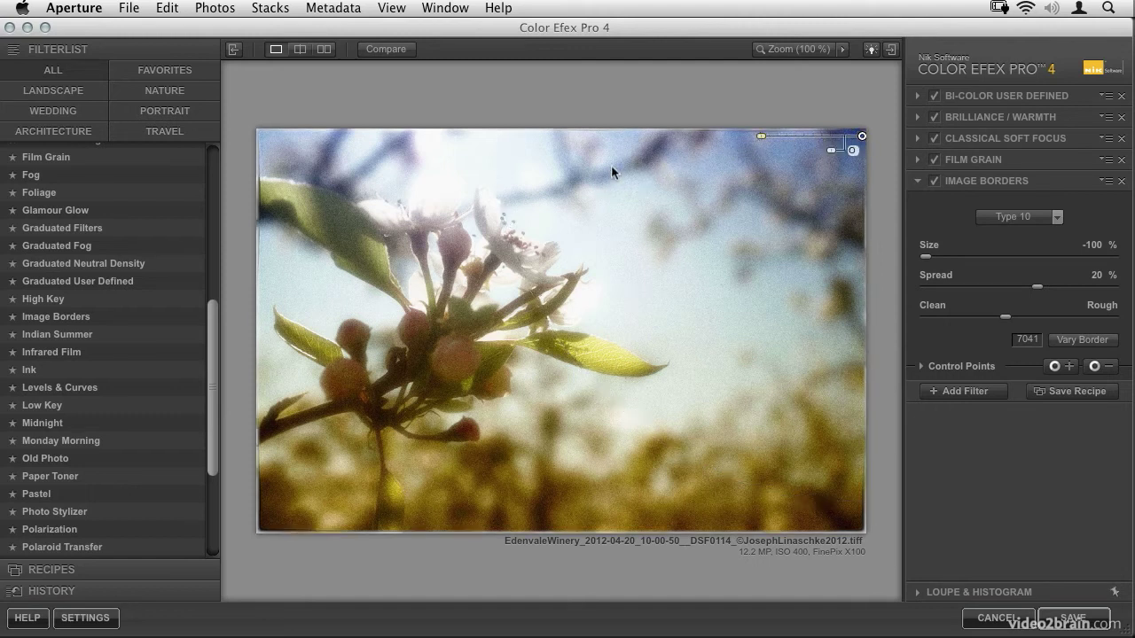
{"action": "left_click_drag", "start_coordinate": [830, 150], "coordinate": [801, 159]}
{"action": "mouse_move", "coordinate": [862, 137]}
{"action": "left_mouse_down"}
{"action": "mouse_move", "coordinate": [862, 151]}
{"action": "mouse_move", "coordinate": [860, 137]}
{"action": "left_mouse_up"}
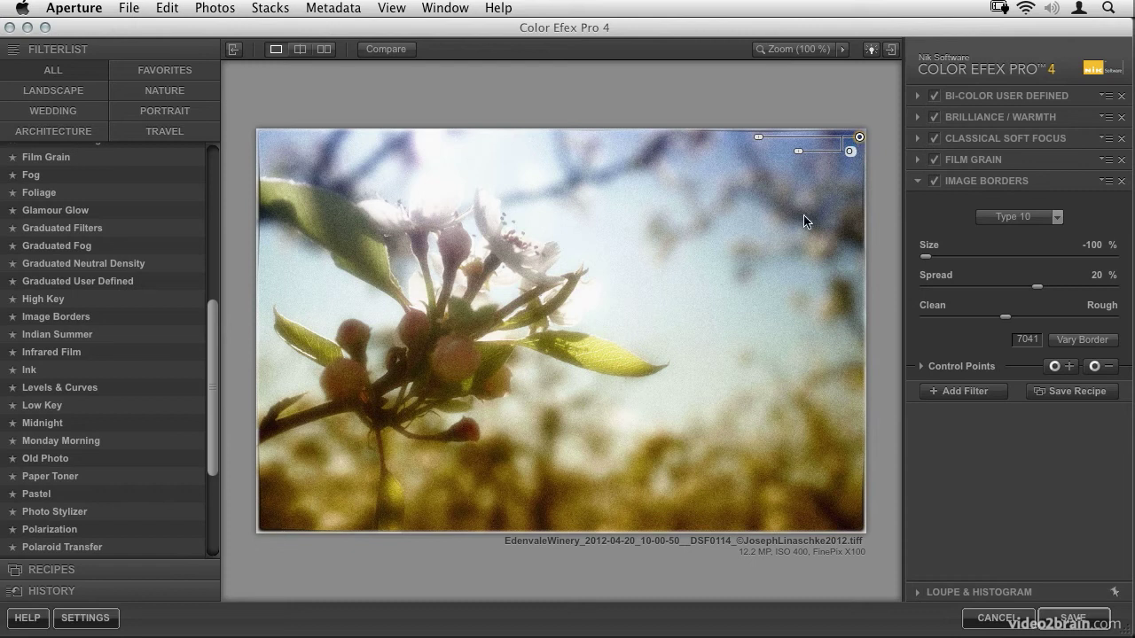
{"action": "left_click_drag", "start_coordinate": [859, 138], "coordinate": [268, 147]}
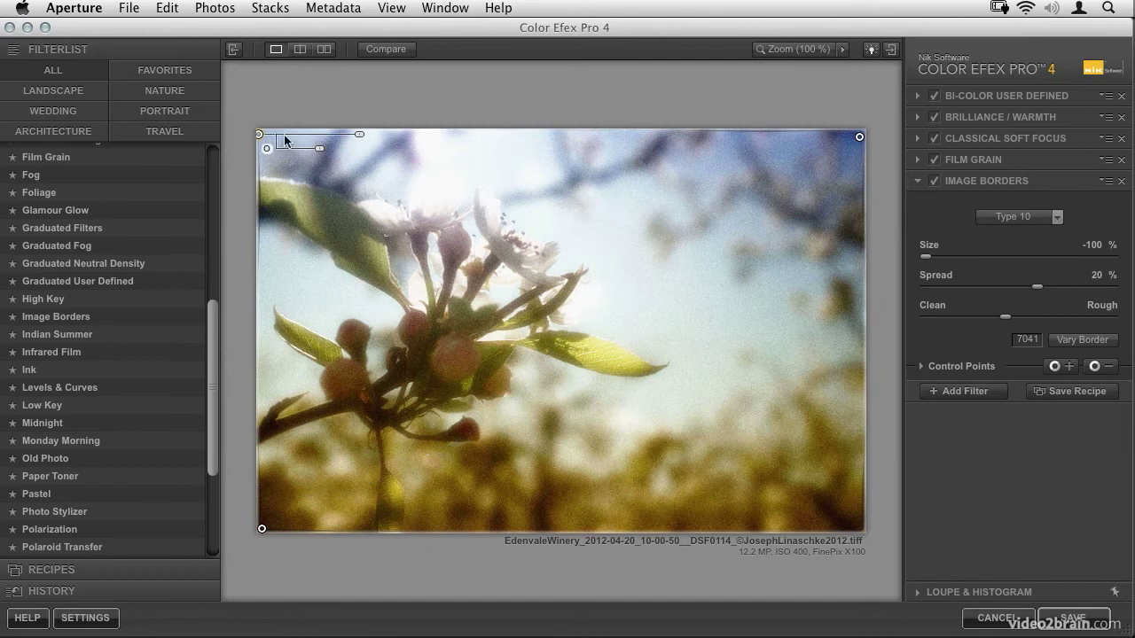
{"action": "left_click_drag", "start_coordinate": [360, 135], "coordinate": [350, 135]}
Examine the border around the photo's upper corners and left edge at 100%, returning to the full image view
{"action": "key", "text": "super+equal"}
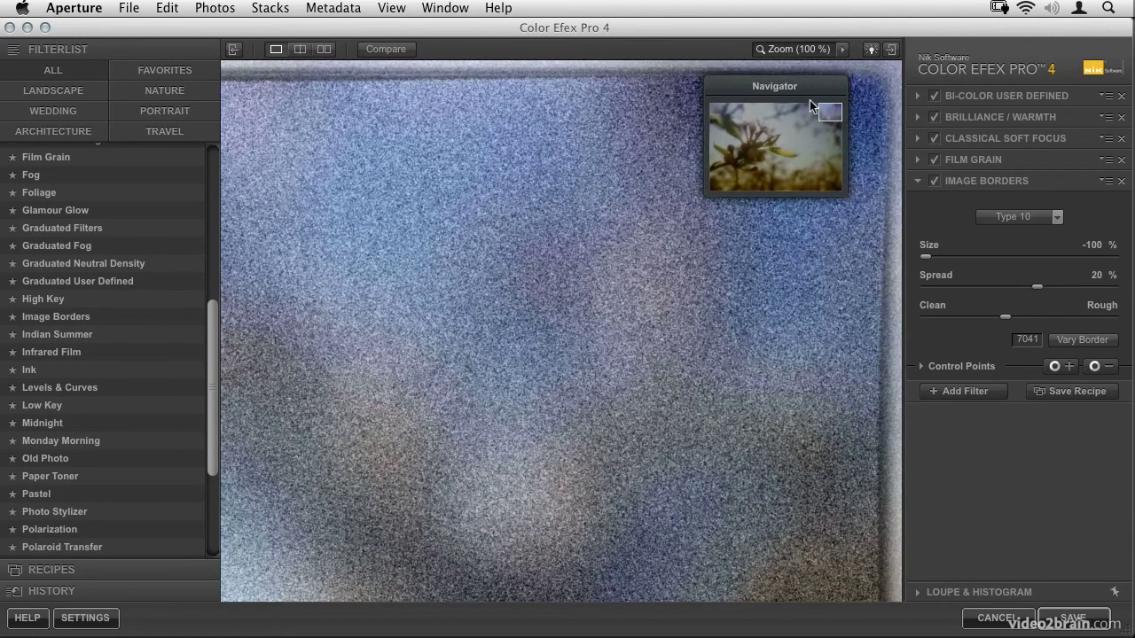
{"action": "left_click_drag", "start_coordinate": [810, 100], "coordinate": [751, 99]}
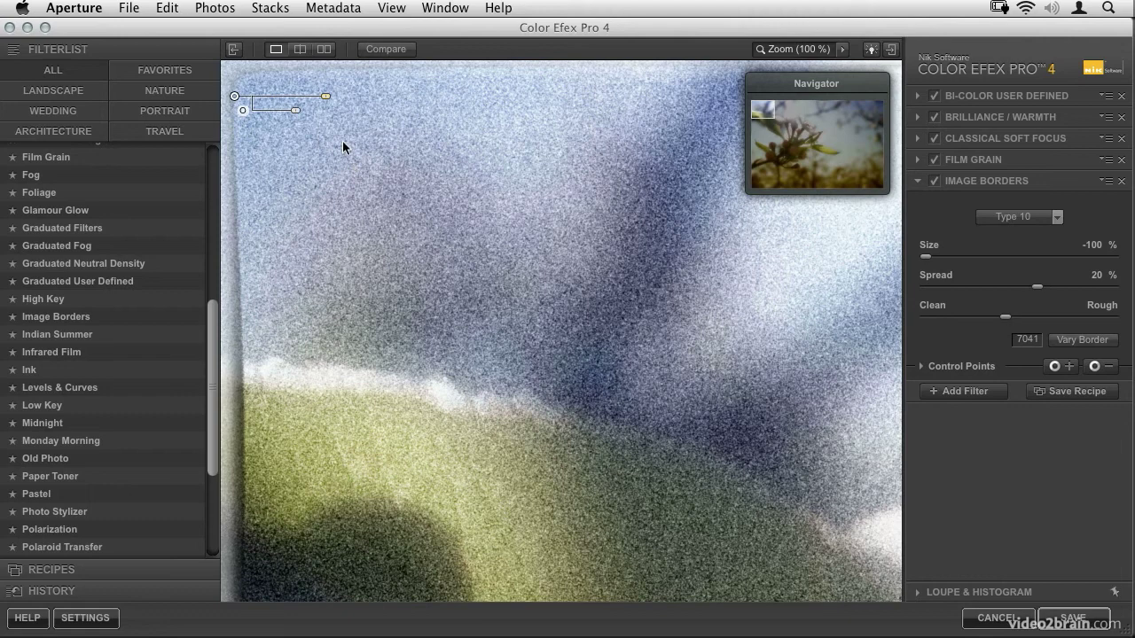
{"action": "left_click_drag", "start_coordinate": [565, 456], "coordinate": [589, 298]}
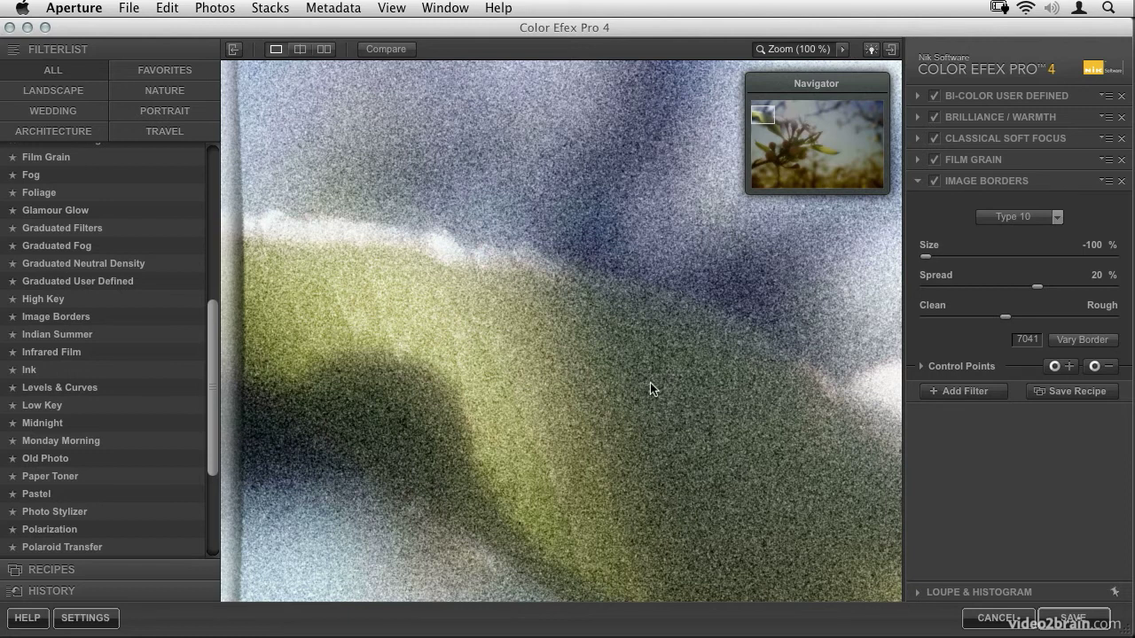
{"action": "left_click", "coordinate": [779, 51]}
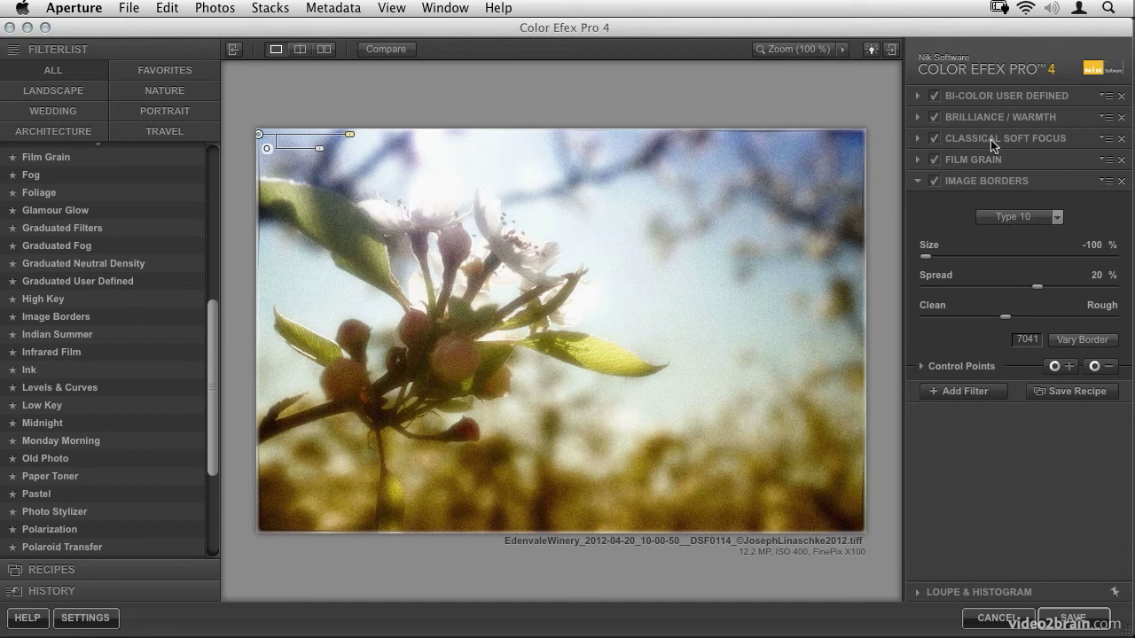
Move Brilliance / Warmth to the end of the filter stack and set its saturation to -65%
{"action": "left_click", "coordinate": [977, 116]}
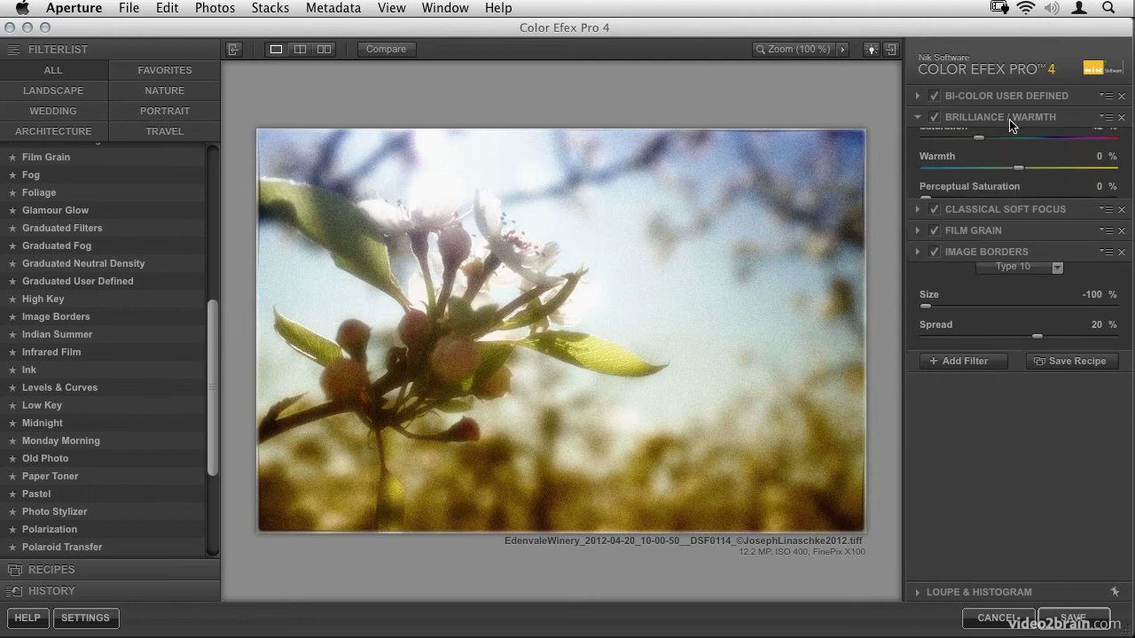
{"action": "left_click_drag", "start_coordinate": [977, 120], "coordinate": [965, 345]}
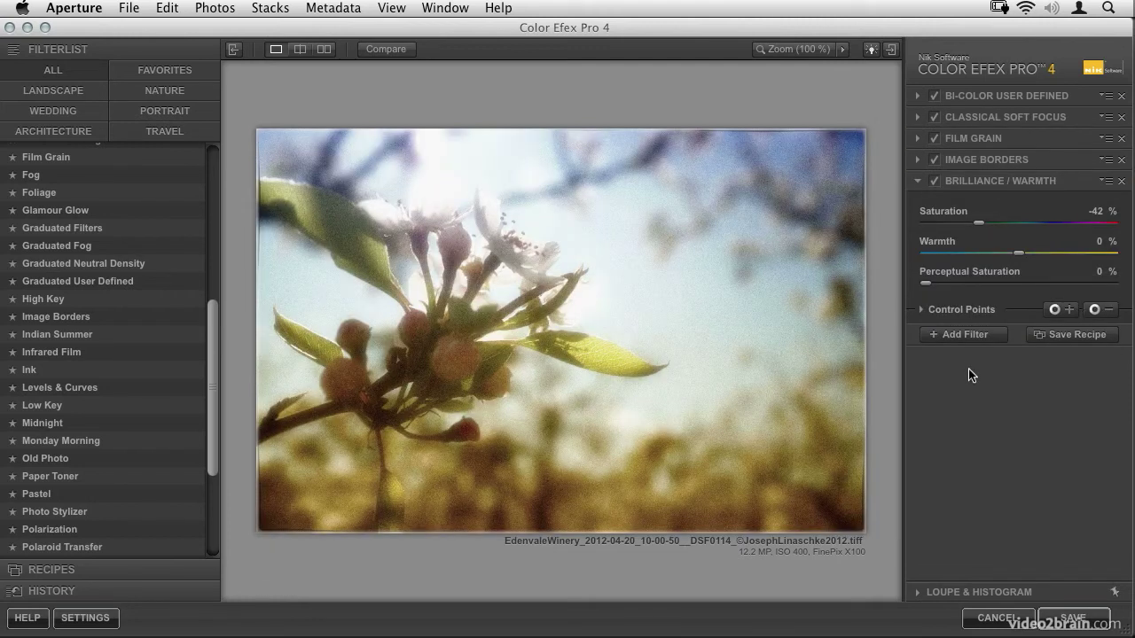
{"action": "left_click_drag", "start_coordinate": [979, 223], "coordinate": [958, 223]}
Save the current filter stack as a custom recipe named "vintage film" and locate it among the custom recipes
{"action": "left_click", "coordinate": [1073, 340]}
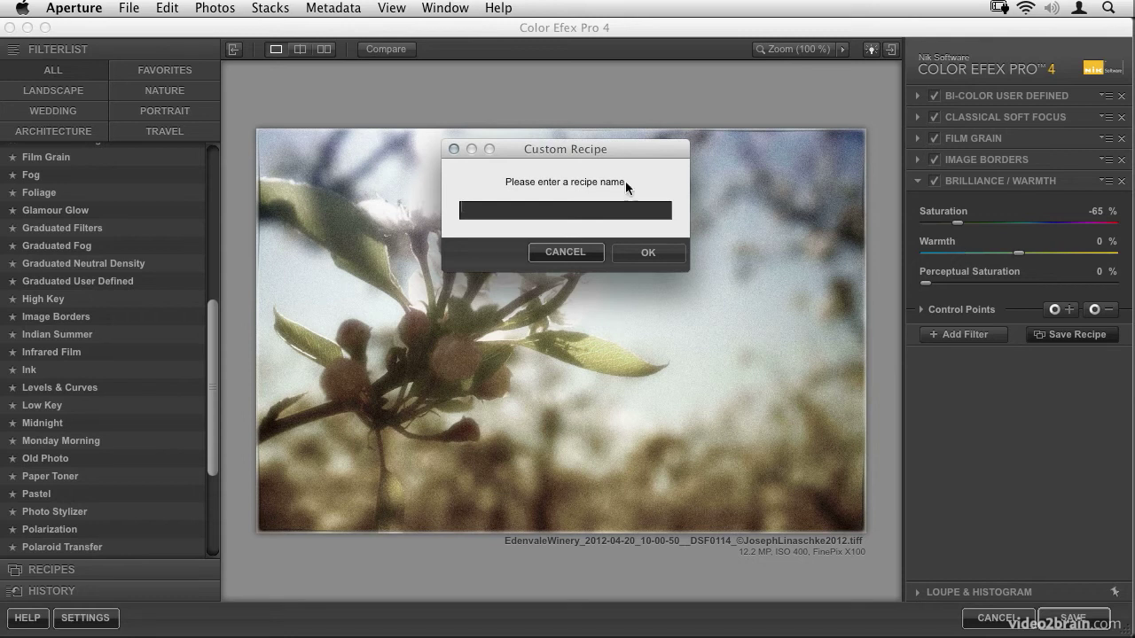
{"action": "type", "text": "vintage film"}
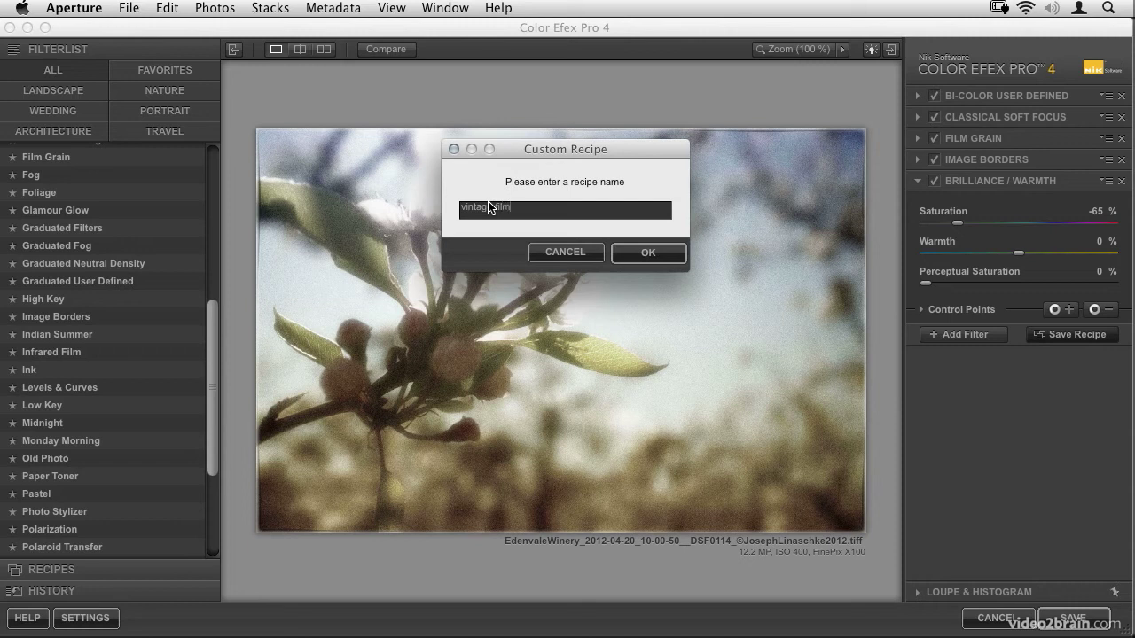
{"action": "left_click", "coordinate": [654, 249]}
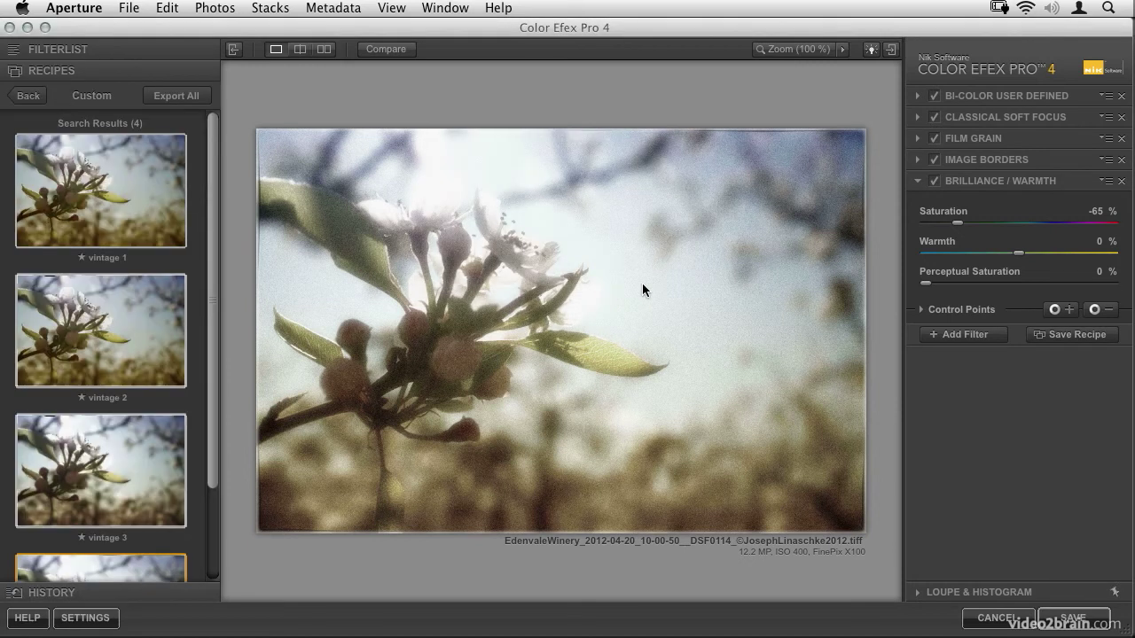
{"action": "left_click_drag", "start_coordinate": [212, 438], "coordinate": [214, 548]}
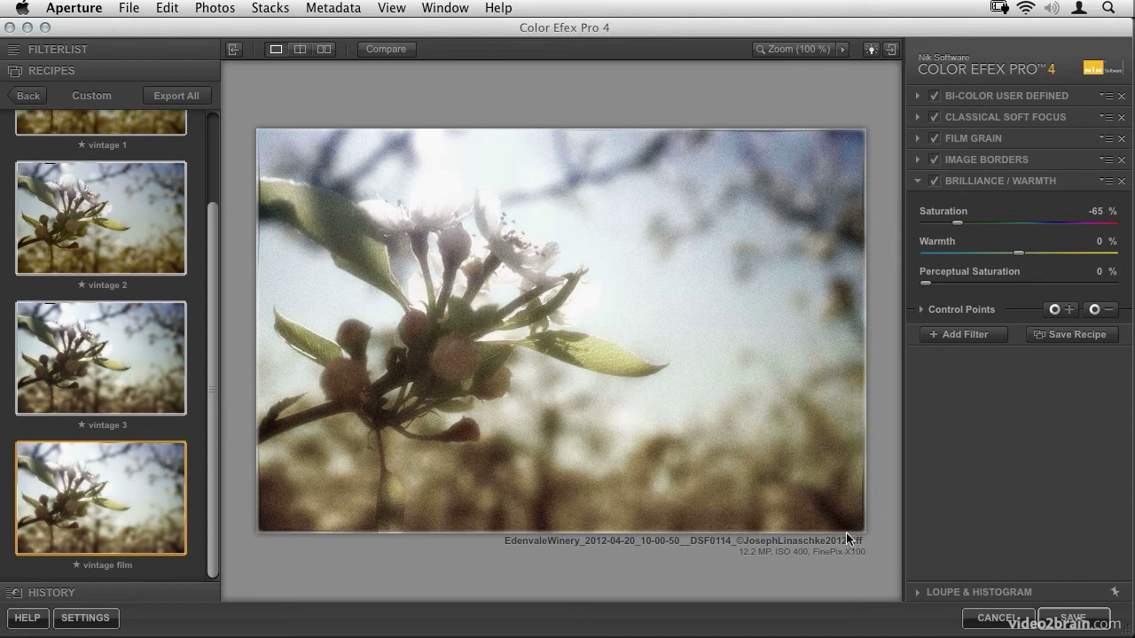
Save the filtered blossom photo back to Aperture and compare it with the unfiltered version in Split View
{"action": "left_click", "coordinate": [1071, 621]}
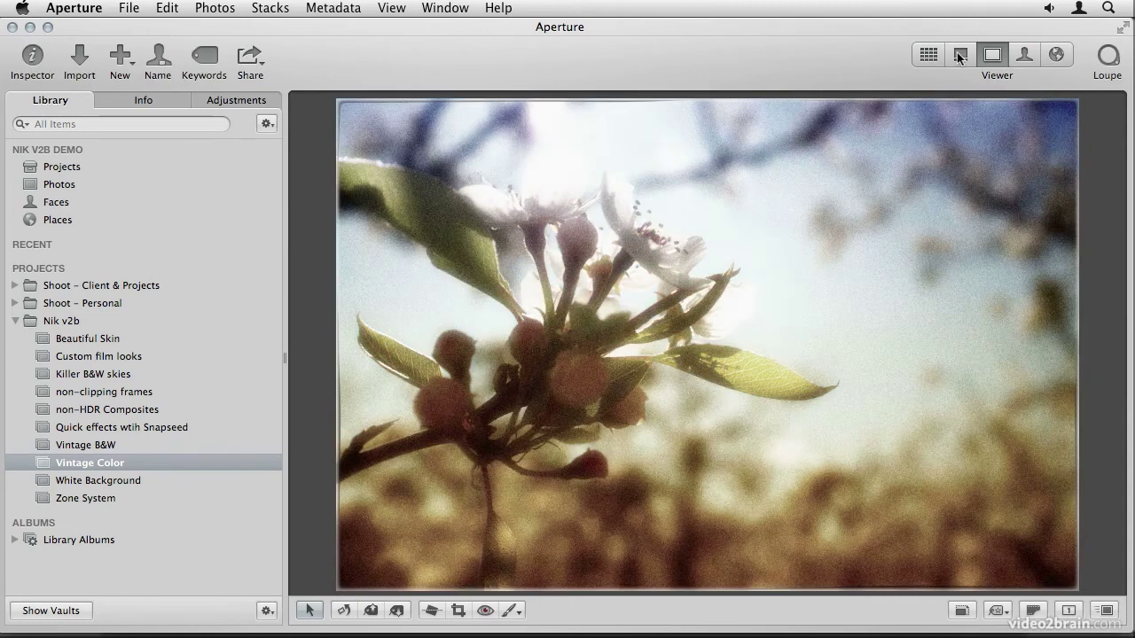
{"action": "left_click", "coordinate": [961, 57]}
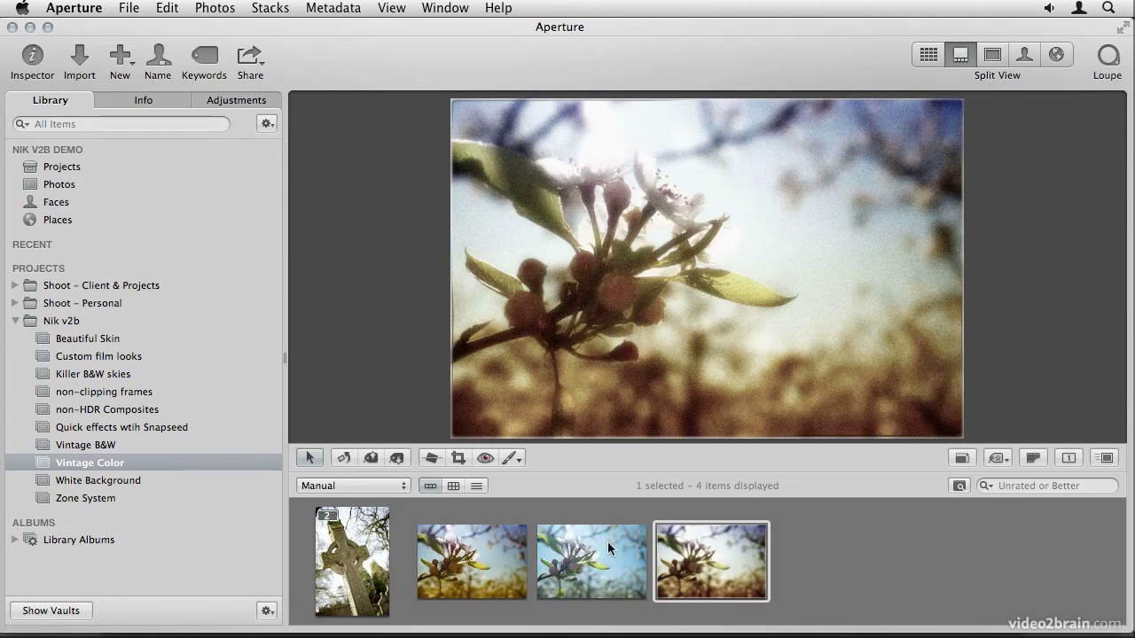
{"action": "left_click", "coordinate": [611, 552]}
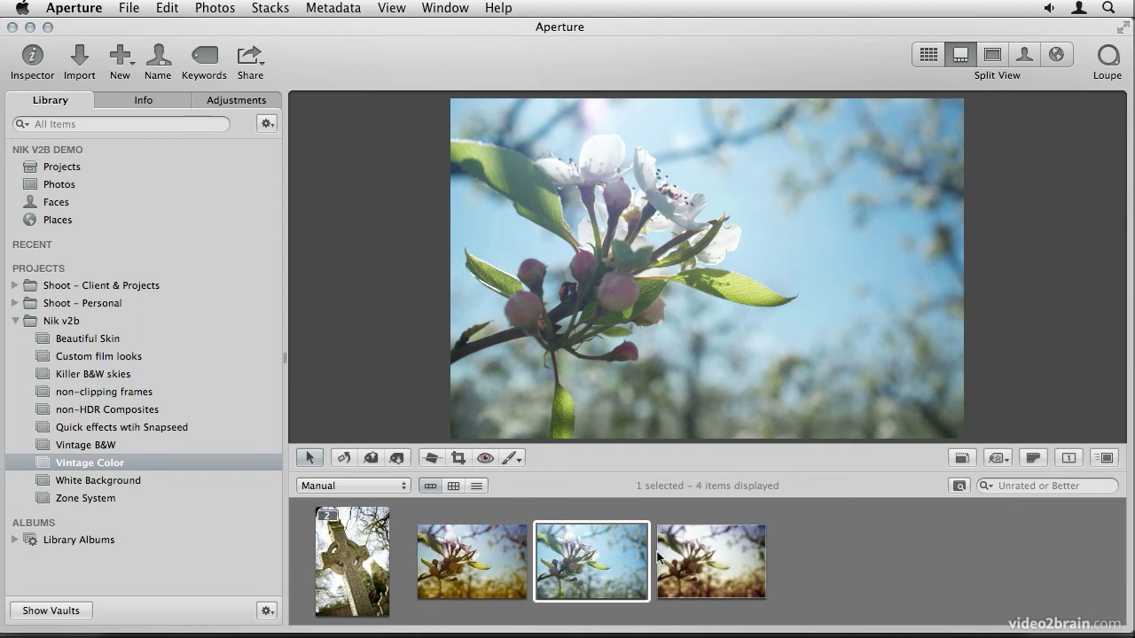
{"action": "left_click", "coordinate": [705, 555]}
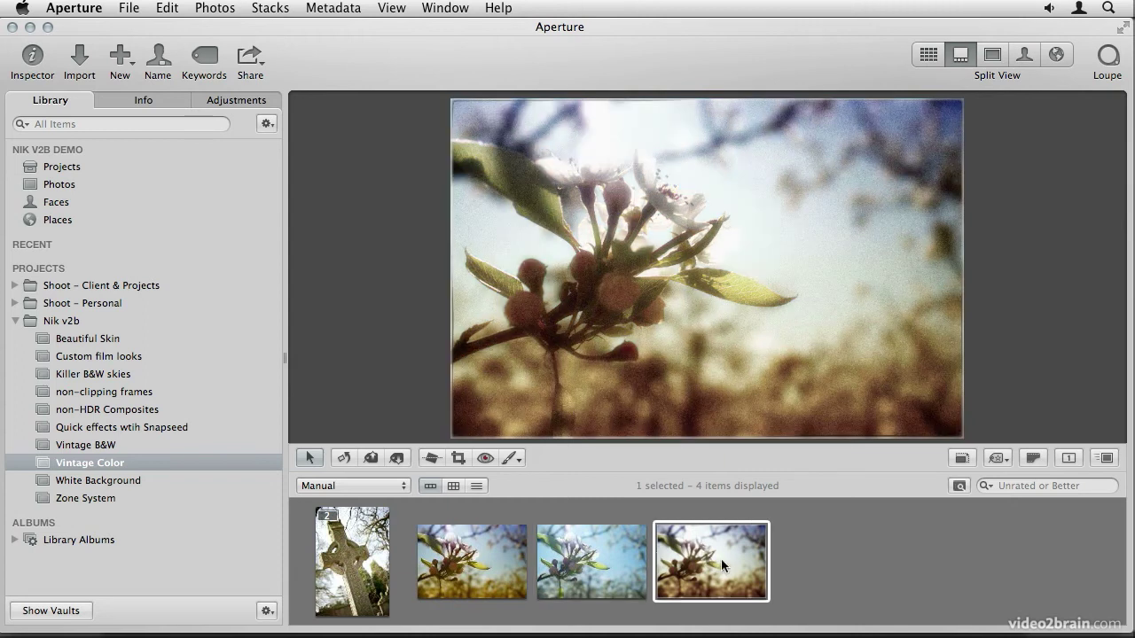
Select the Celtic cross photo, show it in the full Viewer, and open it in the Color Efex Pro 4 plug-in
{"action": "left_click", "coordinate": [373, 553]}
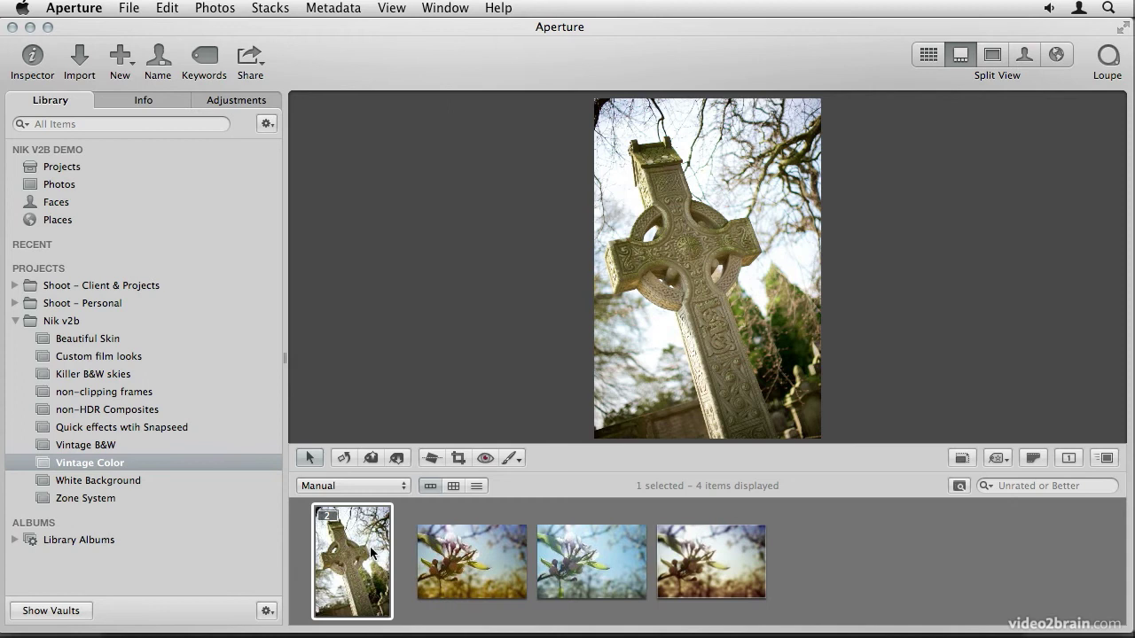
{"action": "left_click", "coordinate": [993, 55]}
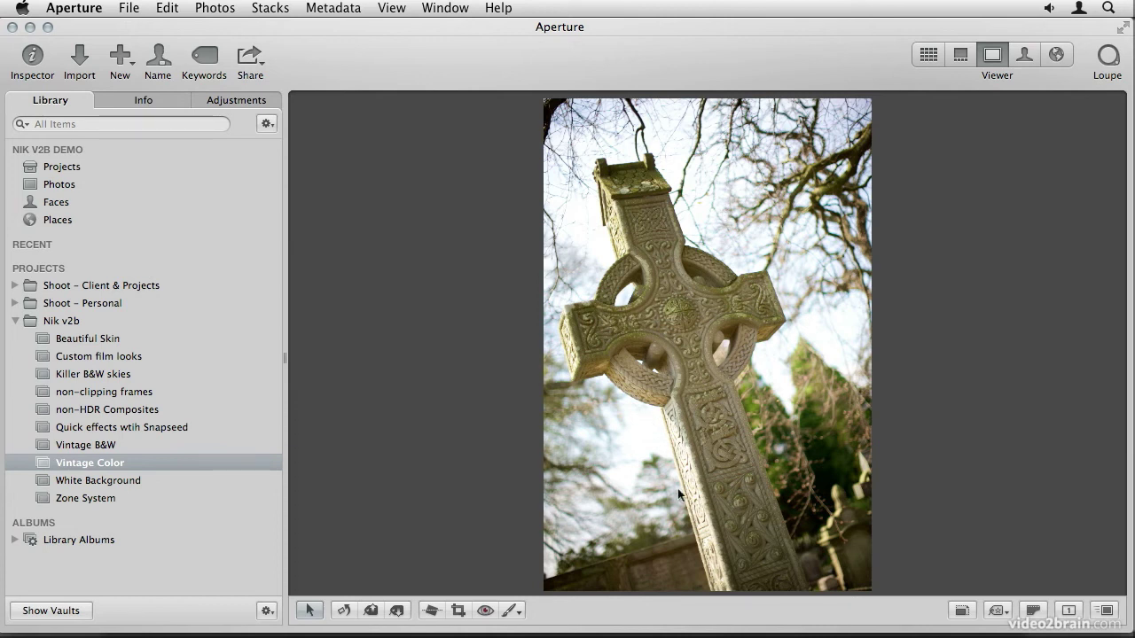
{"action": "right_click", "coordinate": [730, 295]}
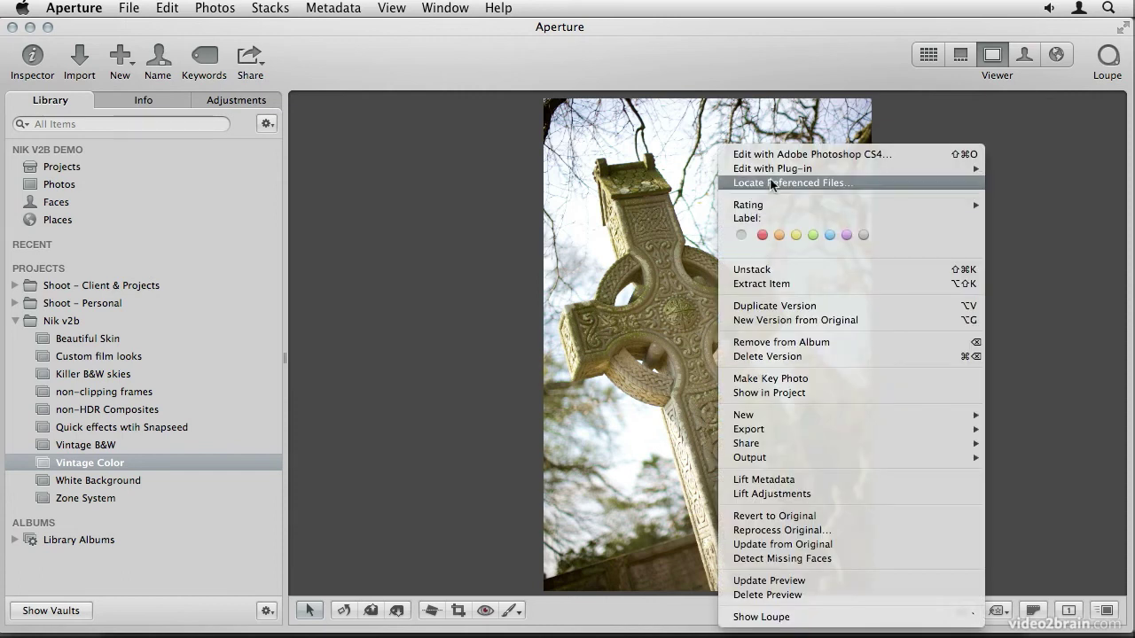
{"action": "mouse_move", "coordinate": [808, 168]}
{"action": "left_click", "coordinate": [1014, 170]}
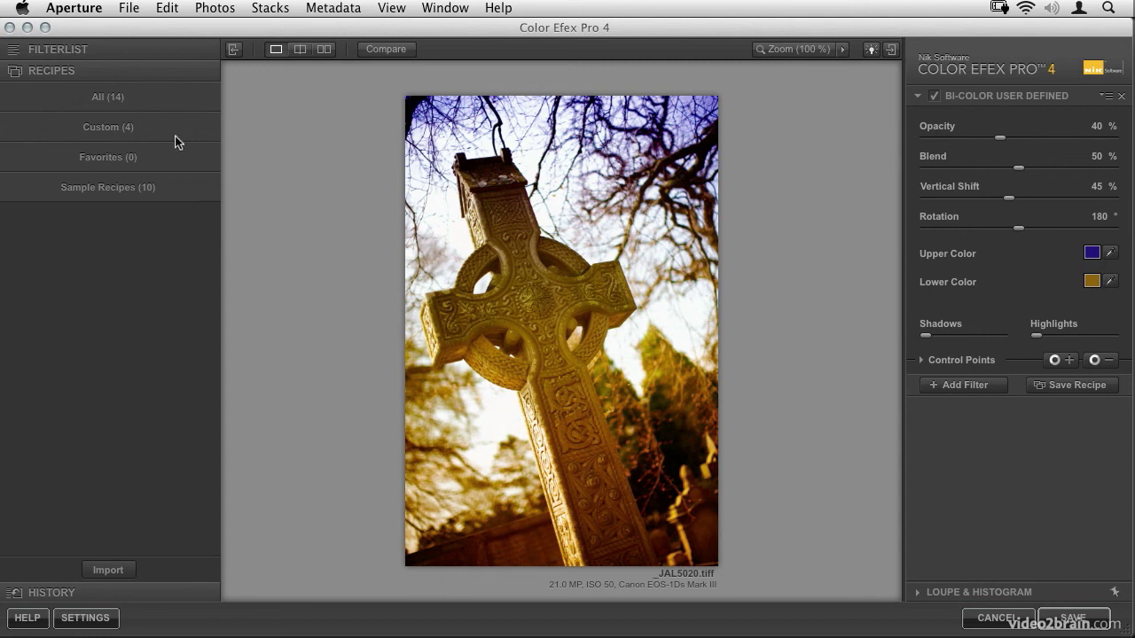
Apply the custom "vintage film" recipe to the cross photo and slightly lower its Brilliance / Warmth saturation
{"action": "left_click", "coordinate": [114, 129]}
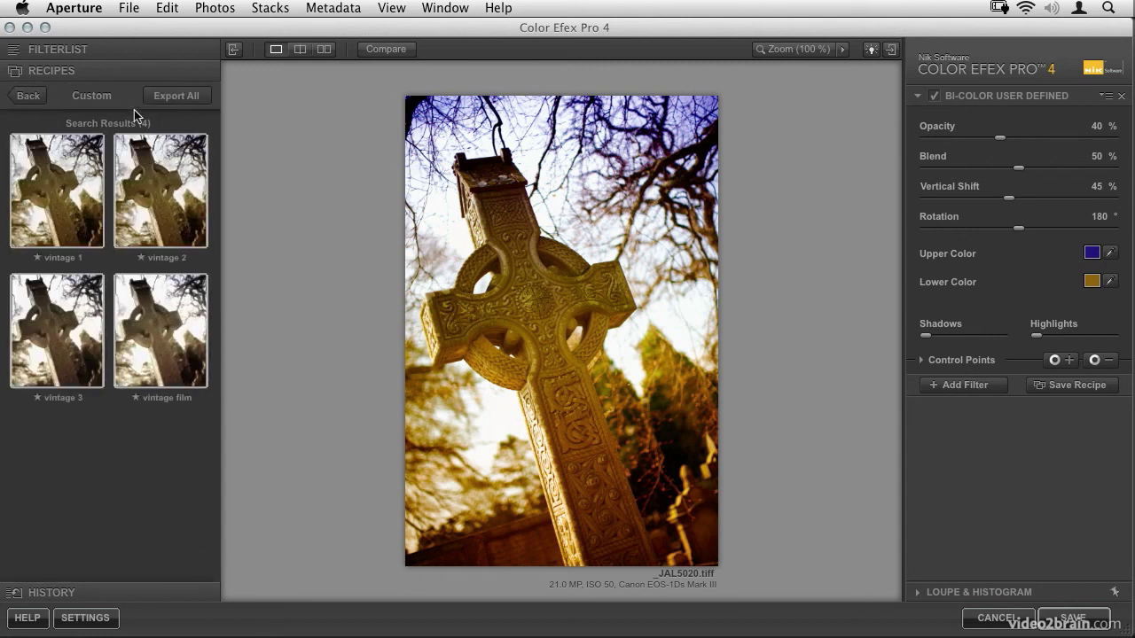
{"action": "left_click", "coordinate": [173, 352]}
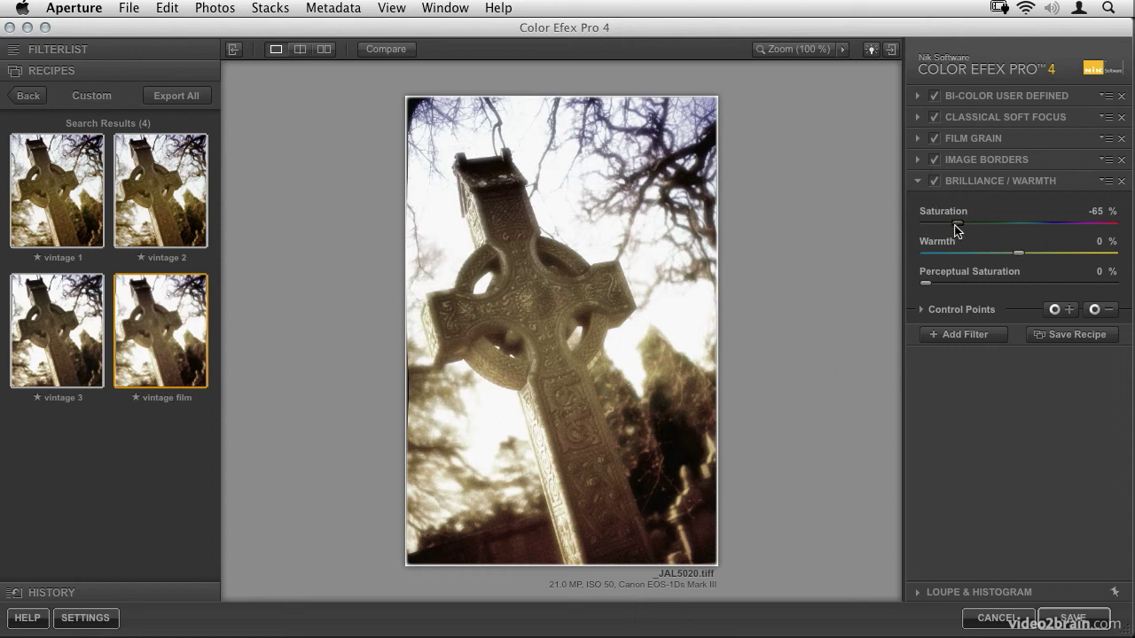
{"action": "left_click_drag", "start_coordinate": [954, 231], "coordinate": [947, 227]}
Place a subtractive Image Borders control point on the upper-right corner, adjust its size and opacity, and copy it to the other three corners
{"action": "left_click", "coordinate": [965, 163]}
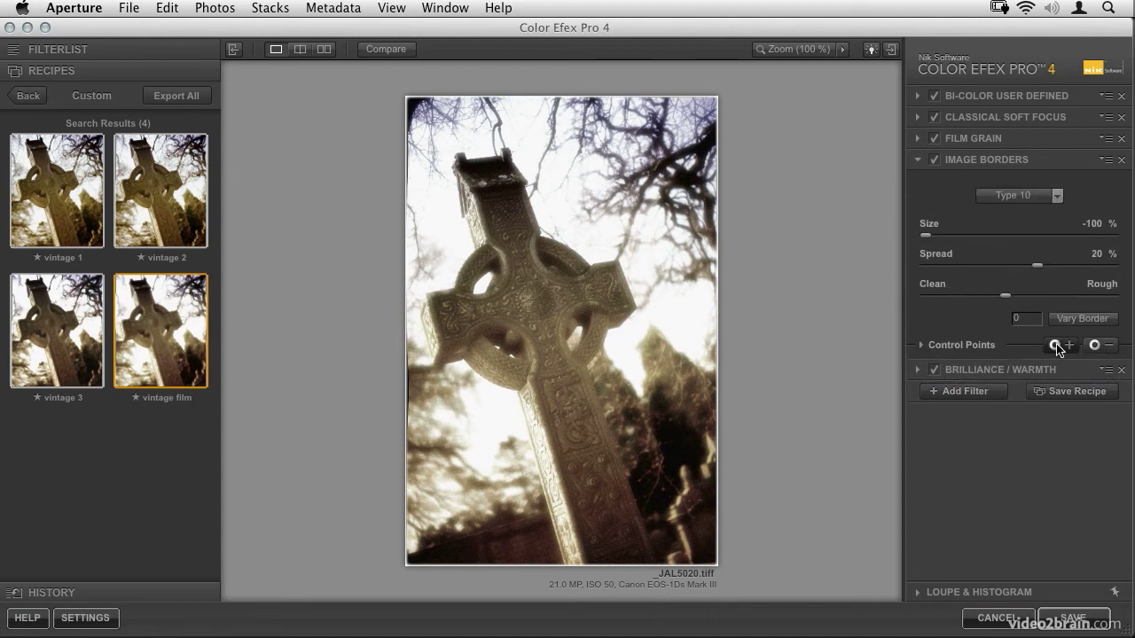
{"action": "left_click", "coordinate": [1095, 345]}
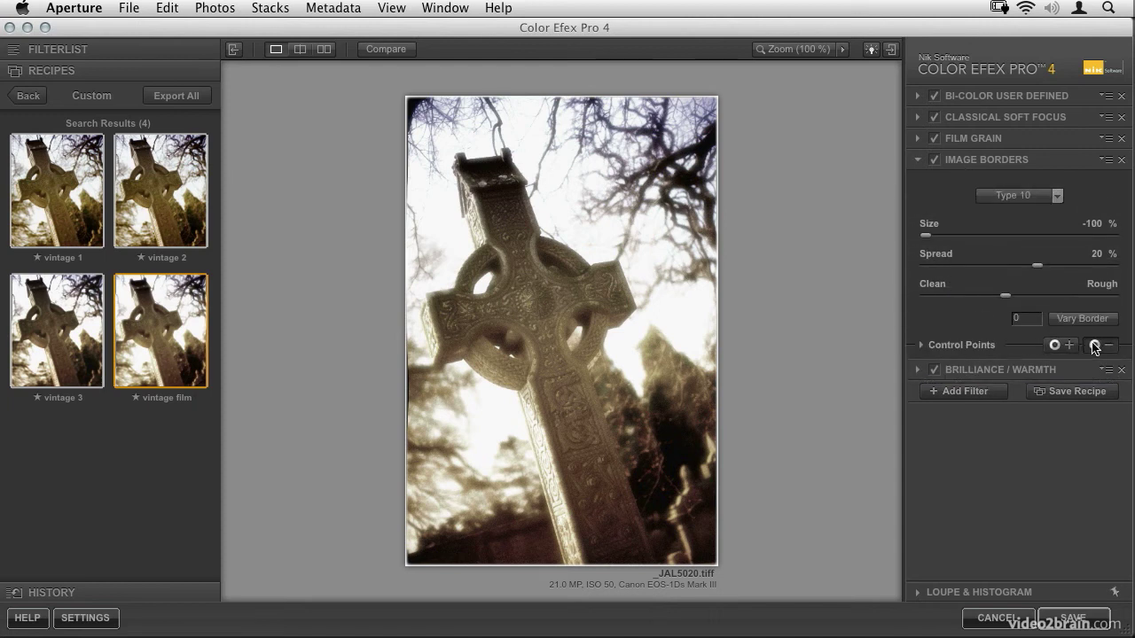
{"action": "left_click", "coordinate": [714, 102]}
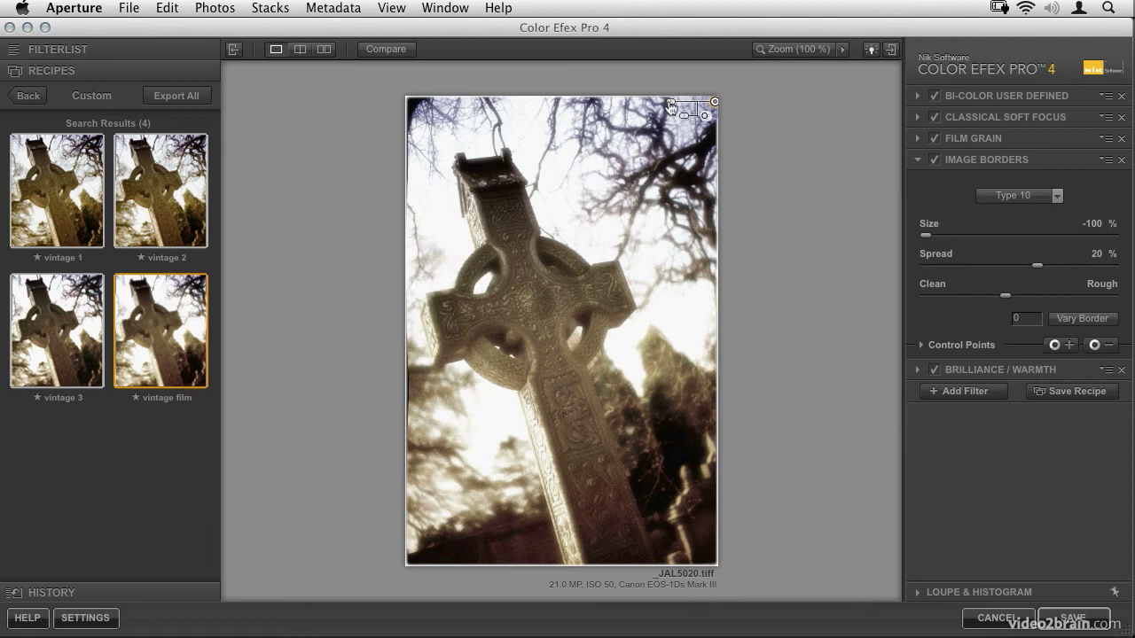
{"action": "left_click_drag", "start_coordinate": [690, 122], "coordinate": [643, 127]}
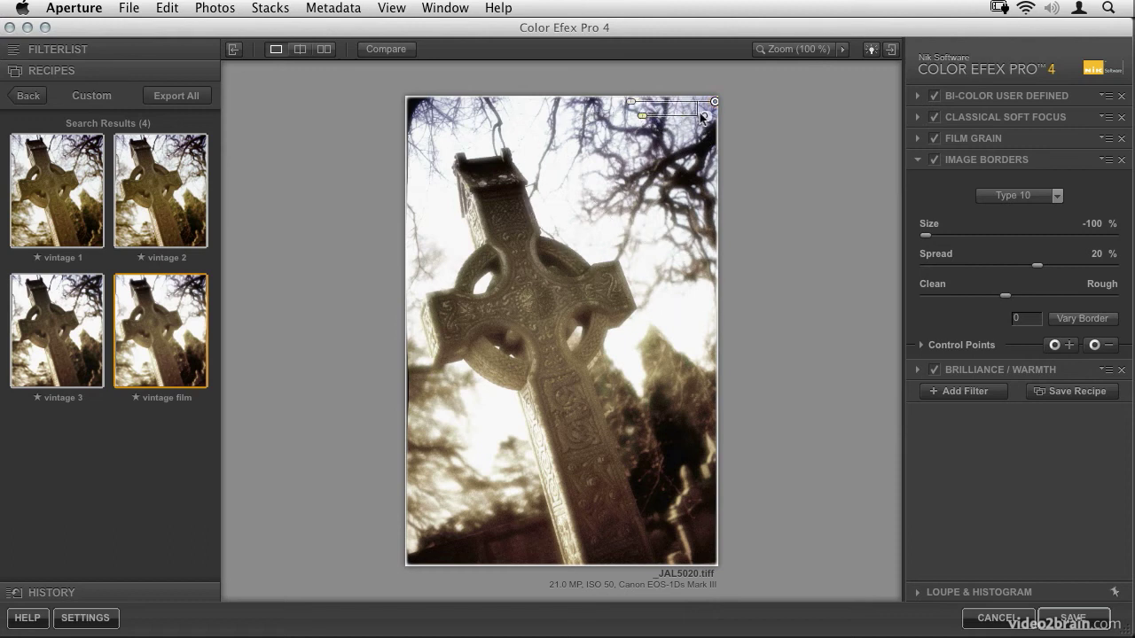
{"action": "left_click_drag", "start_coordinate": [717, 107], "coordinate": [411, 562]}
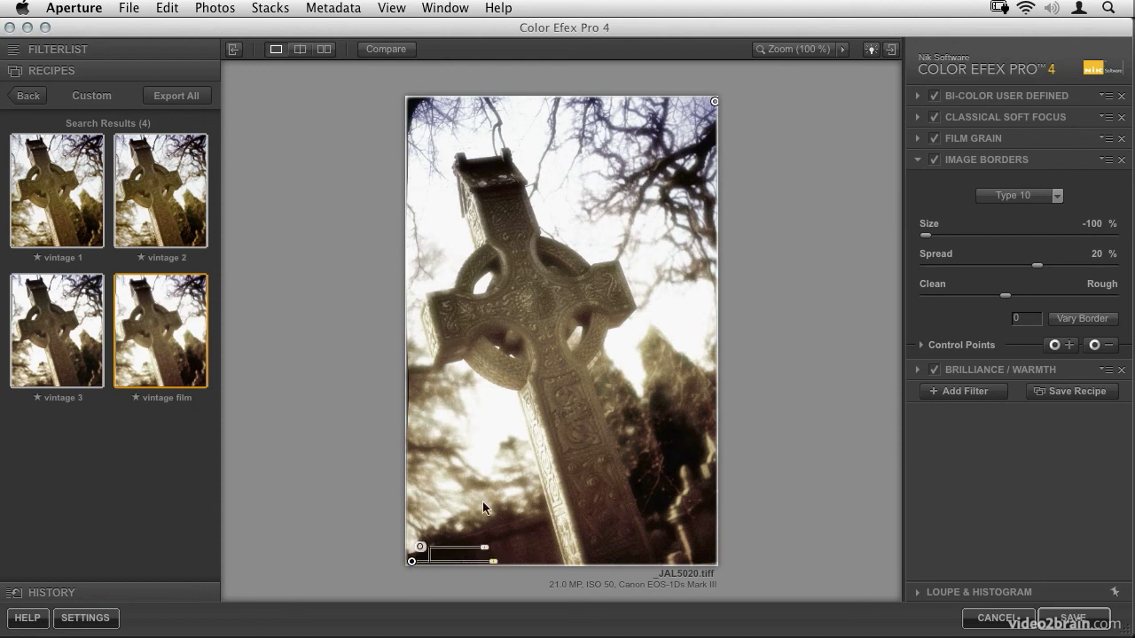
{"action": "left_click_drag", "start_coordinate": [419, 559], "coordinate": [571, 323]}
{"action": "left_click_drag", "start_coordinate": [536, 266], "coordinate": [411, 102]}
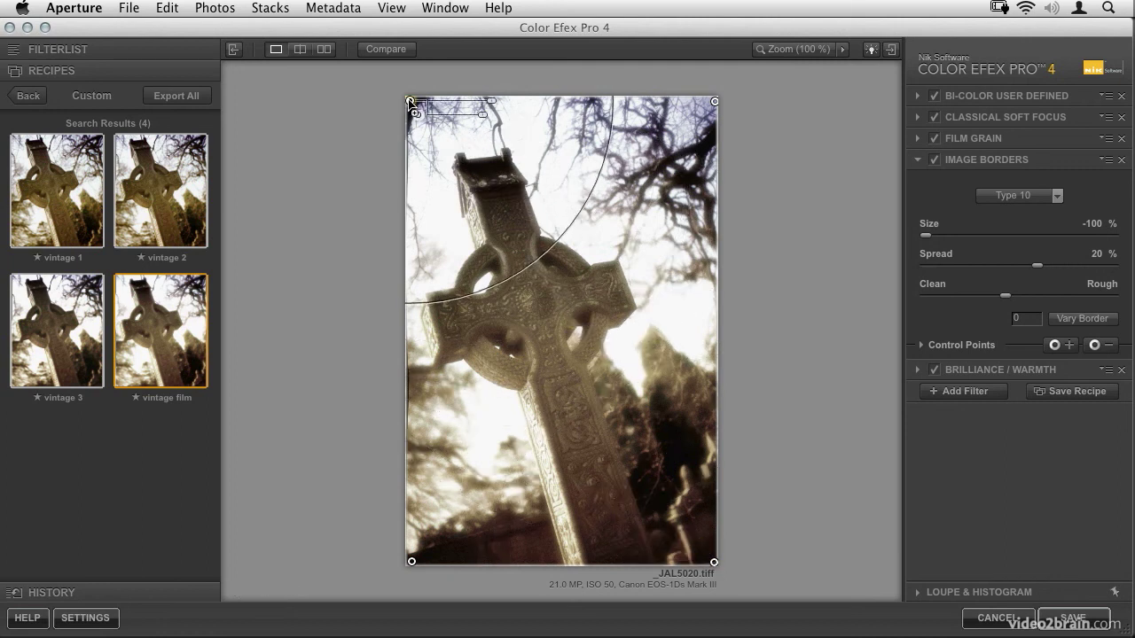
Inspect the border at the cross photo's upper-right corner at 100% and save the filtered photo back to Aperture
{"action": "left_click", "coordinate": [756, 50]}
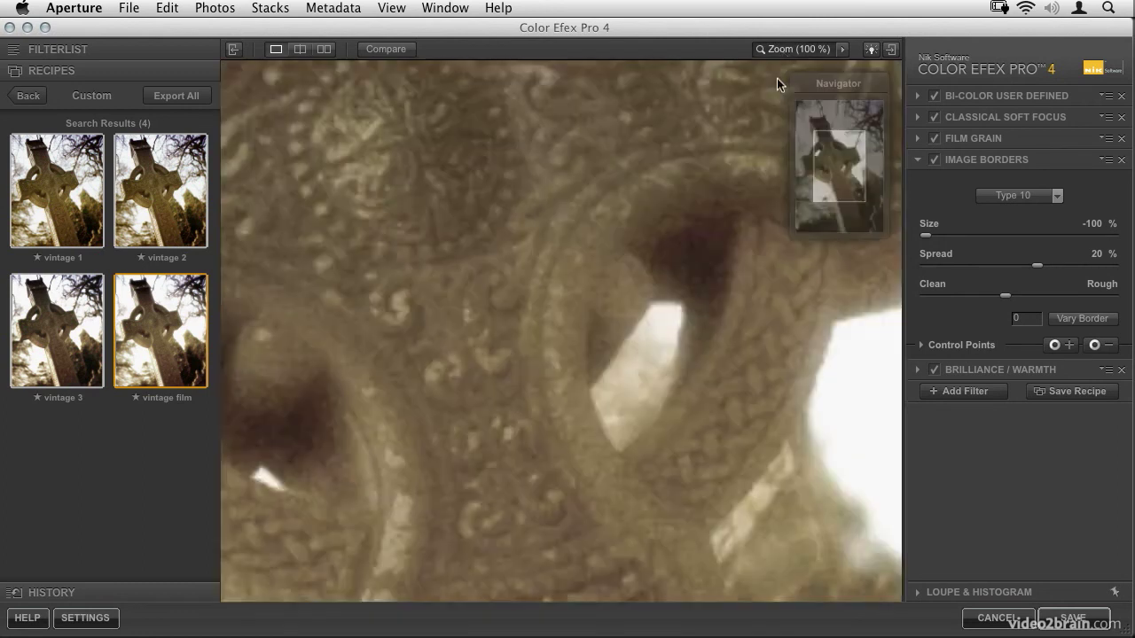
{"action": "left_click", "coordinate": [867, 110]}
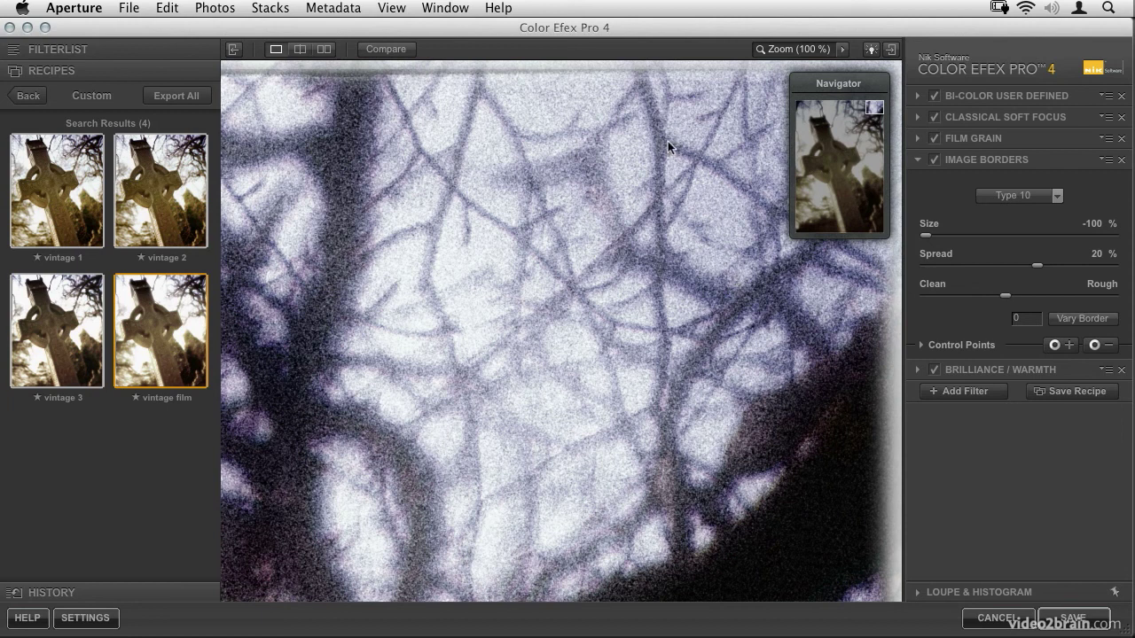
{"action": "left_click", "coordinate": [1068, 621]}
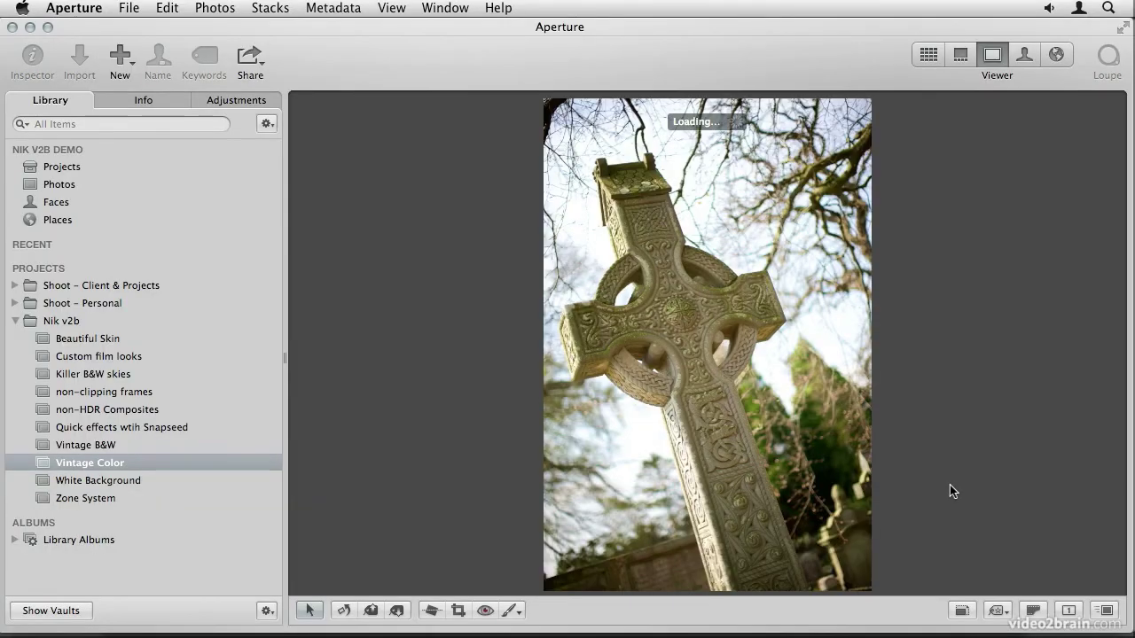
Switch to Split View and add the filtered blossom photo to the selection to compare it with the filtered cross photo
{"action": "left_click", "coordinate": [960, 55]}
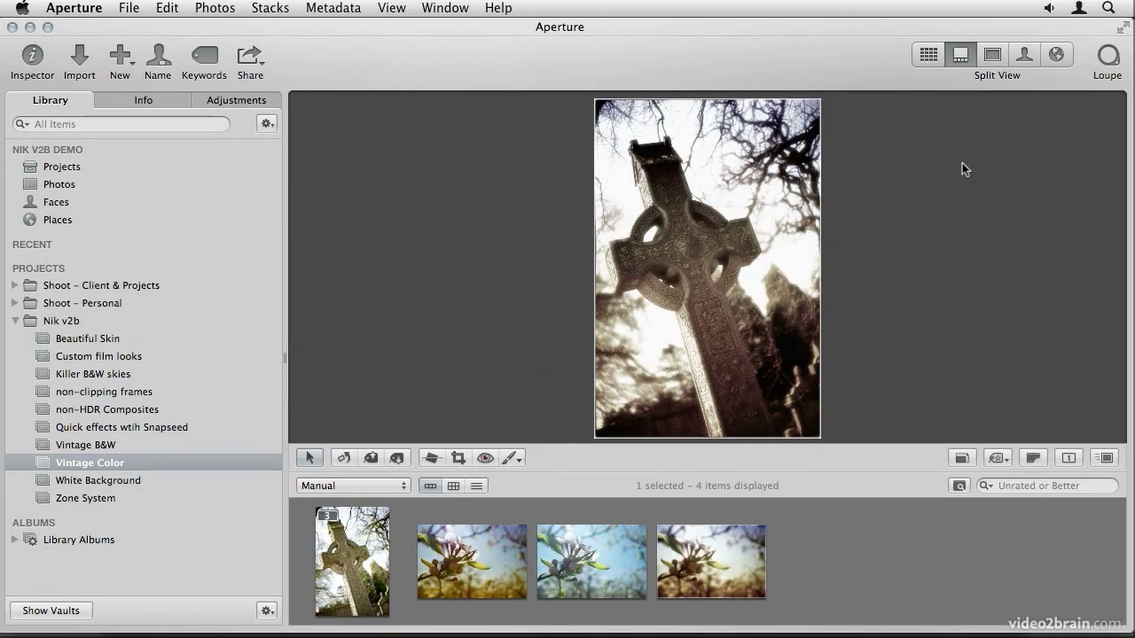
{"action": "left_click", "coordinate": [709, 558], "text": "super"}
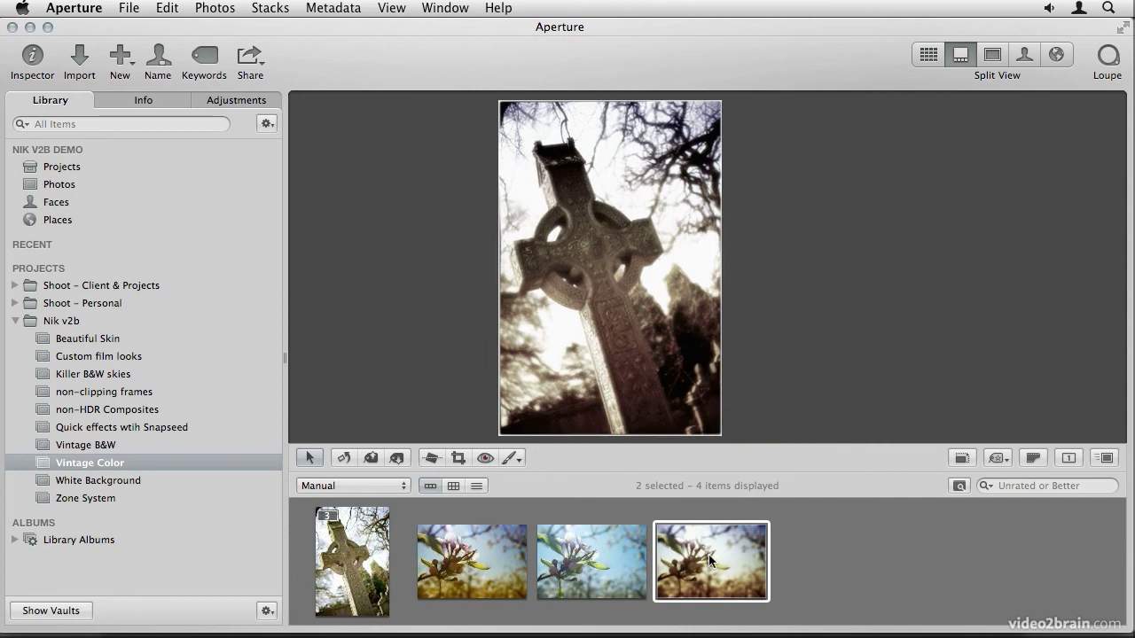